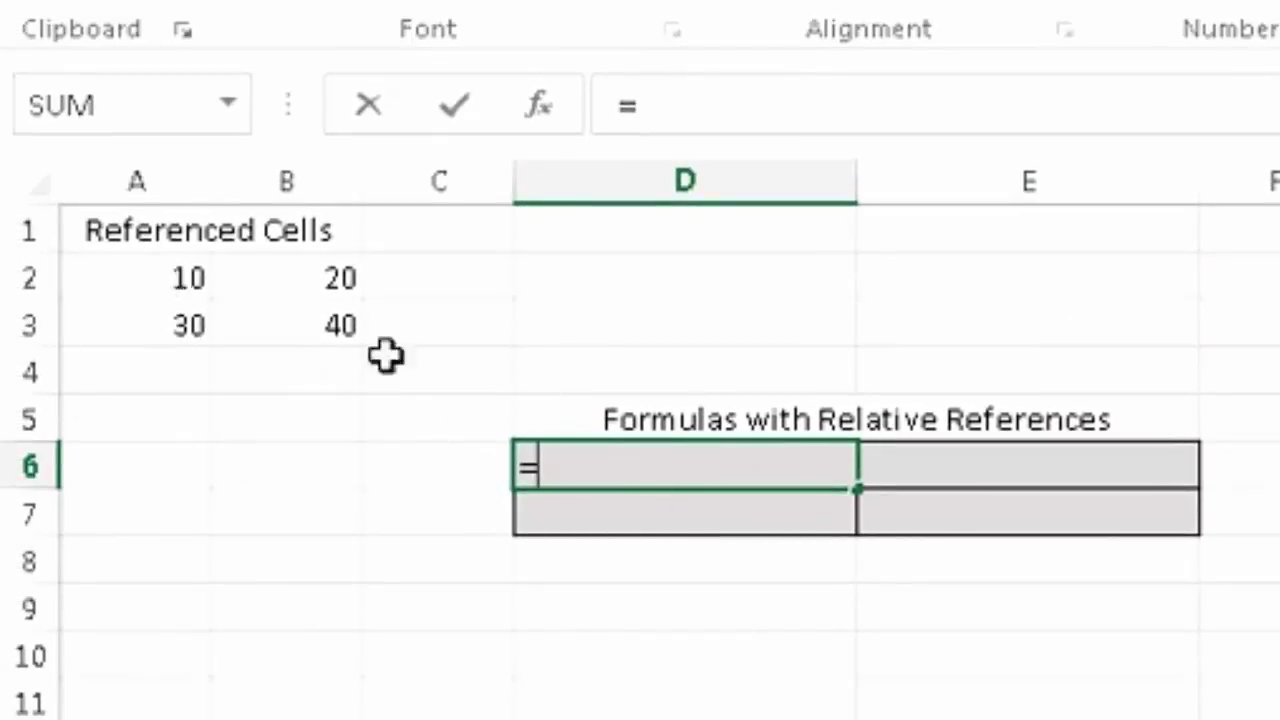
# Link D6 to A2, then change A2's value to 40.
pyautogui.click(172, 283)
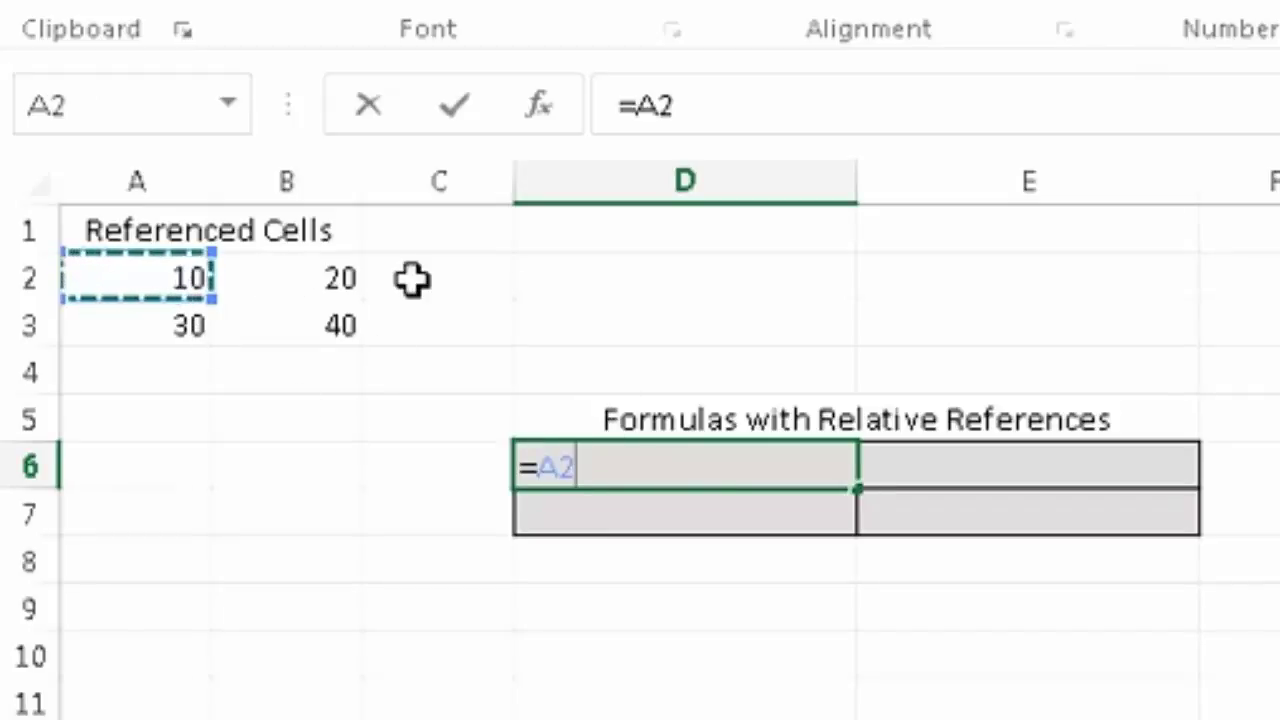
pyautogui.press('Return')
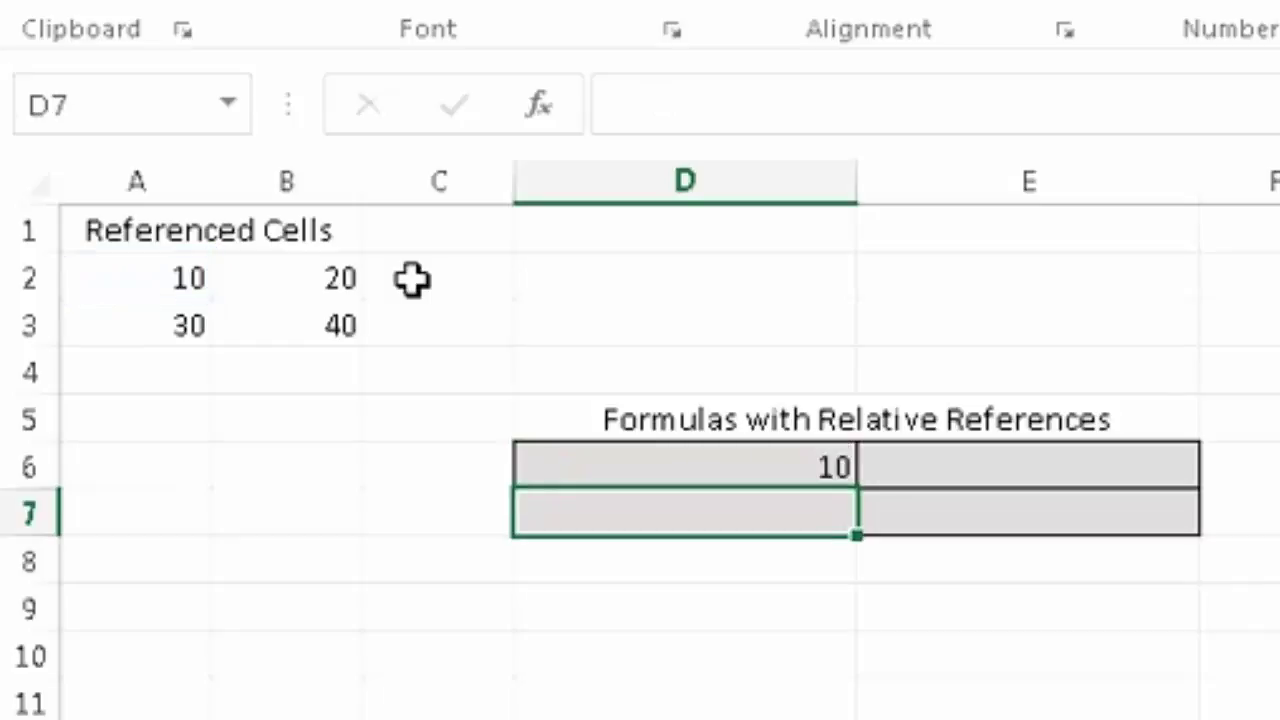
pyautogui.click(166, 279)
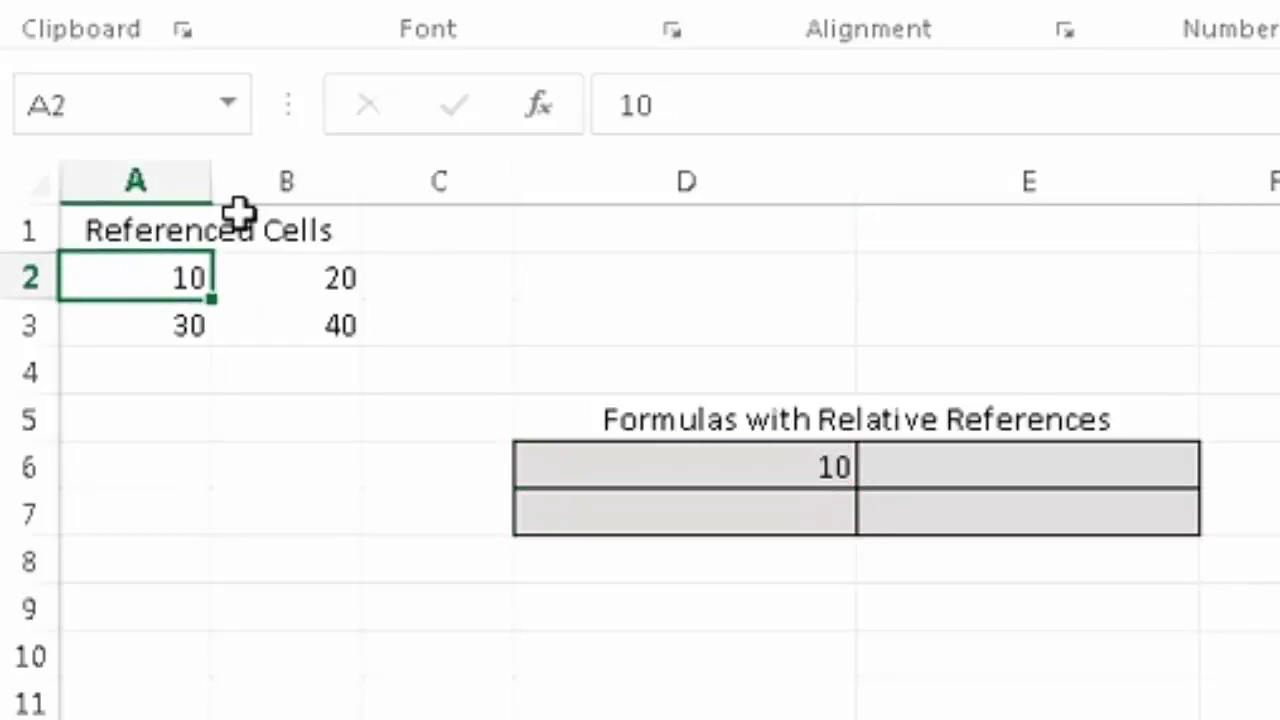
pyautogui.write('4')
pyautogui.press('Return')
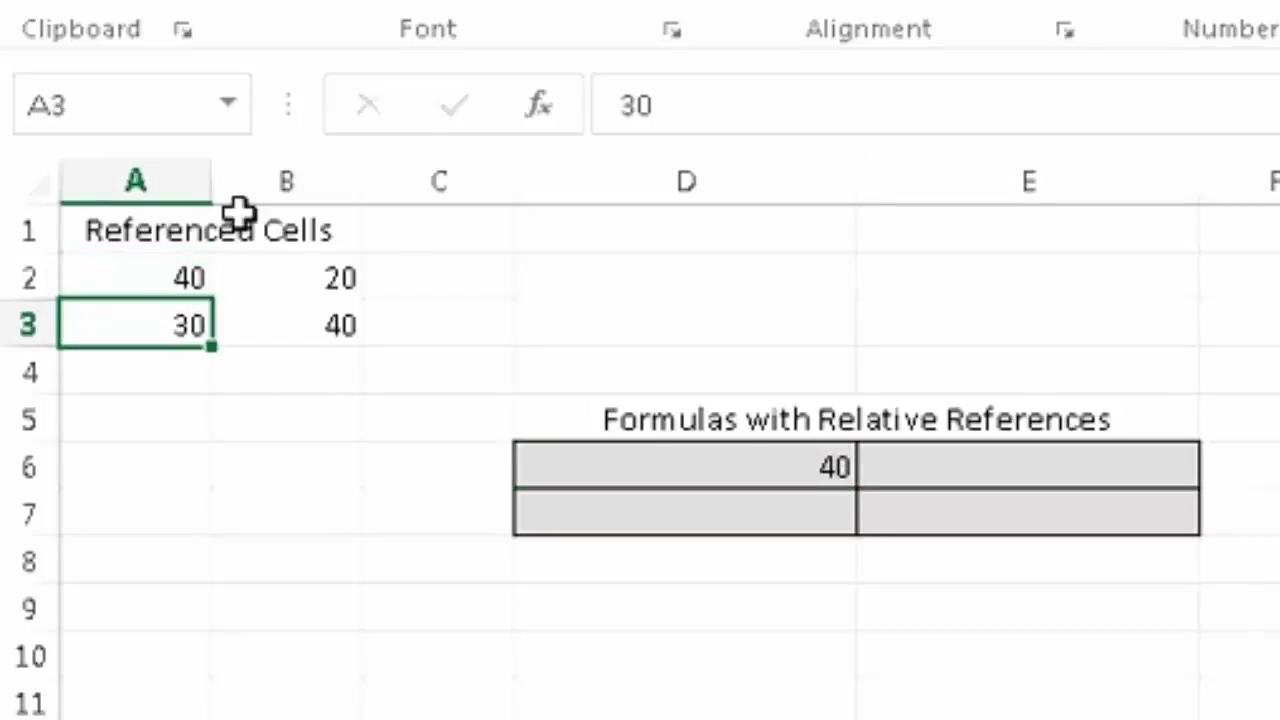
pyautogui.click(690, 476)
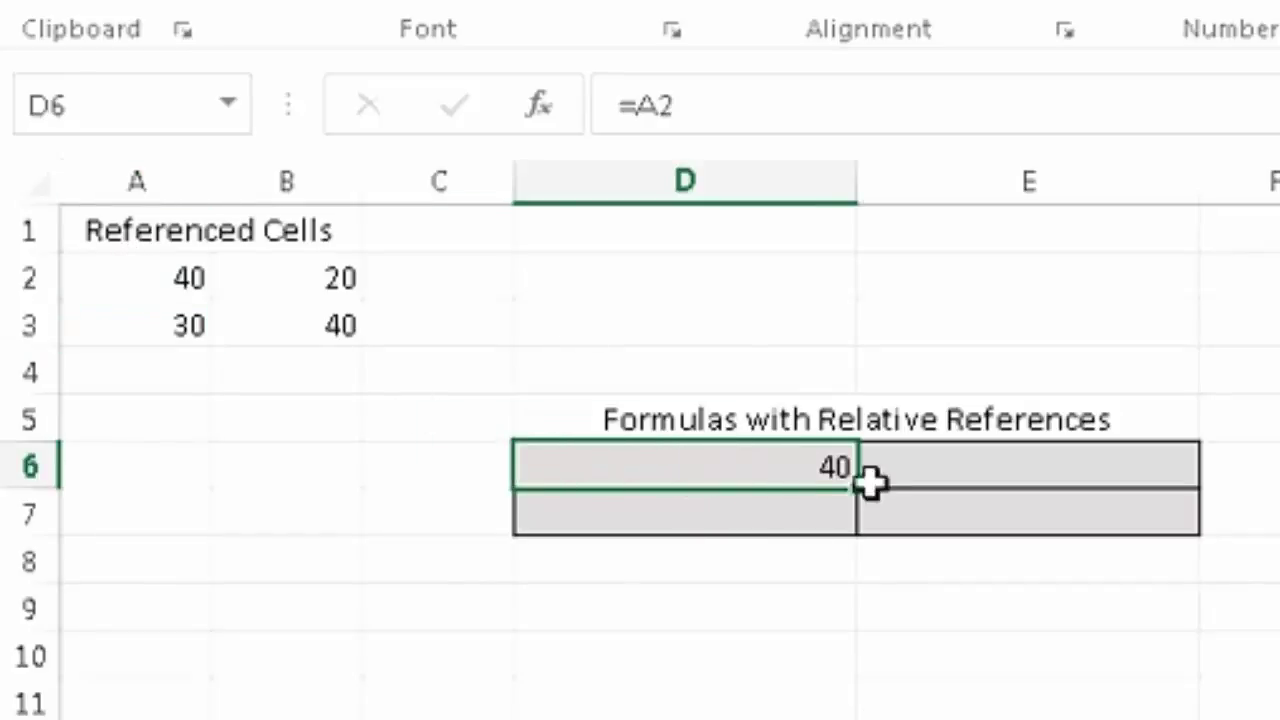
# Link E6 to cell B2 with the formula =B2.
pyautogui.click(925, 467)
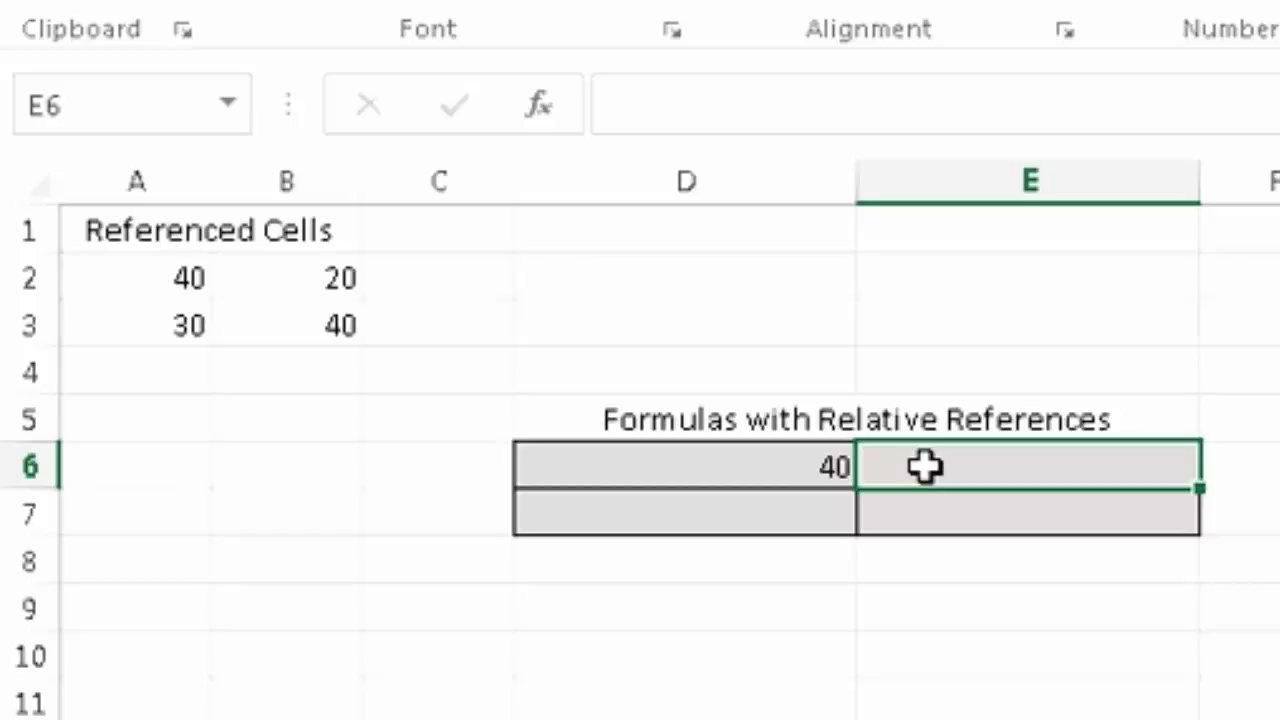
pyautogui.write('=')
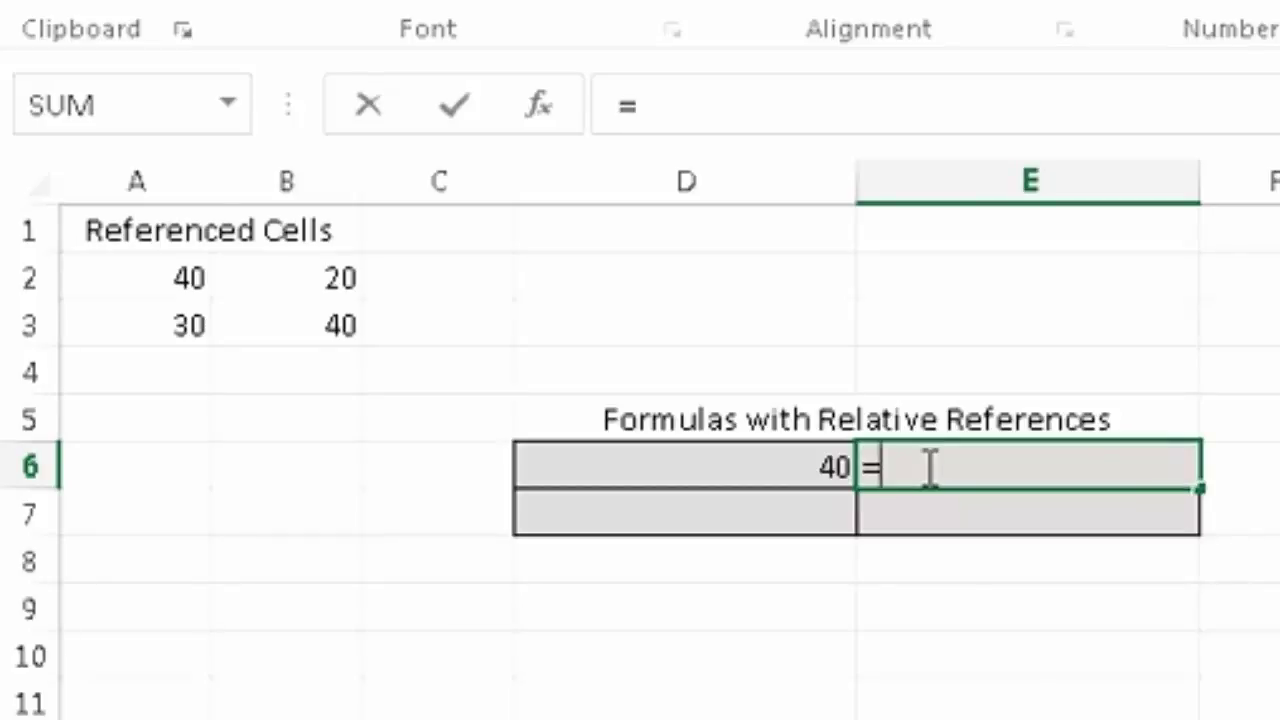
pyautogui.click(300, 282)
pyautogui.hotkey('ctrl', 'Return')
pyautogui.press('Return')
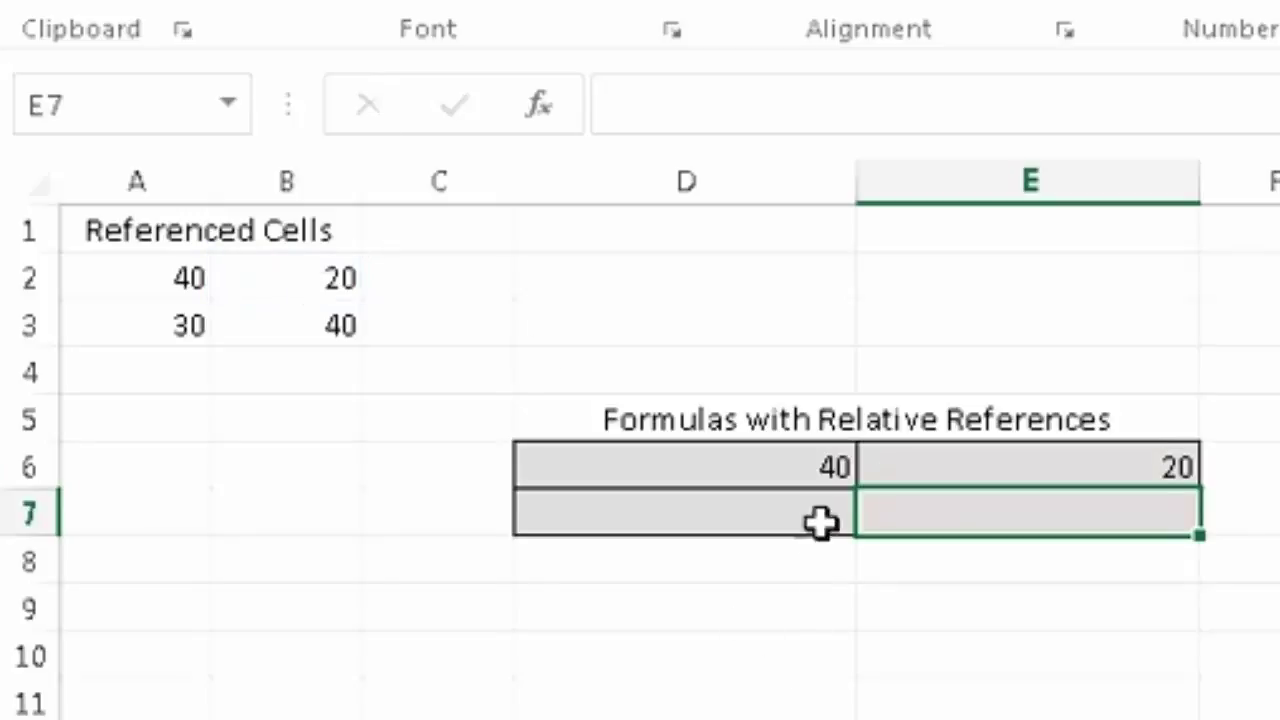
# Link D7 to A3 and E7 to B3 with =A3 and =B3.
pyautogui.click(805, 498)
pyautogui.write('=')
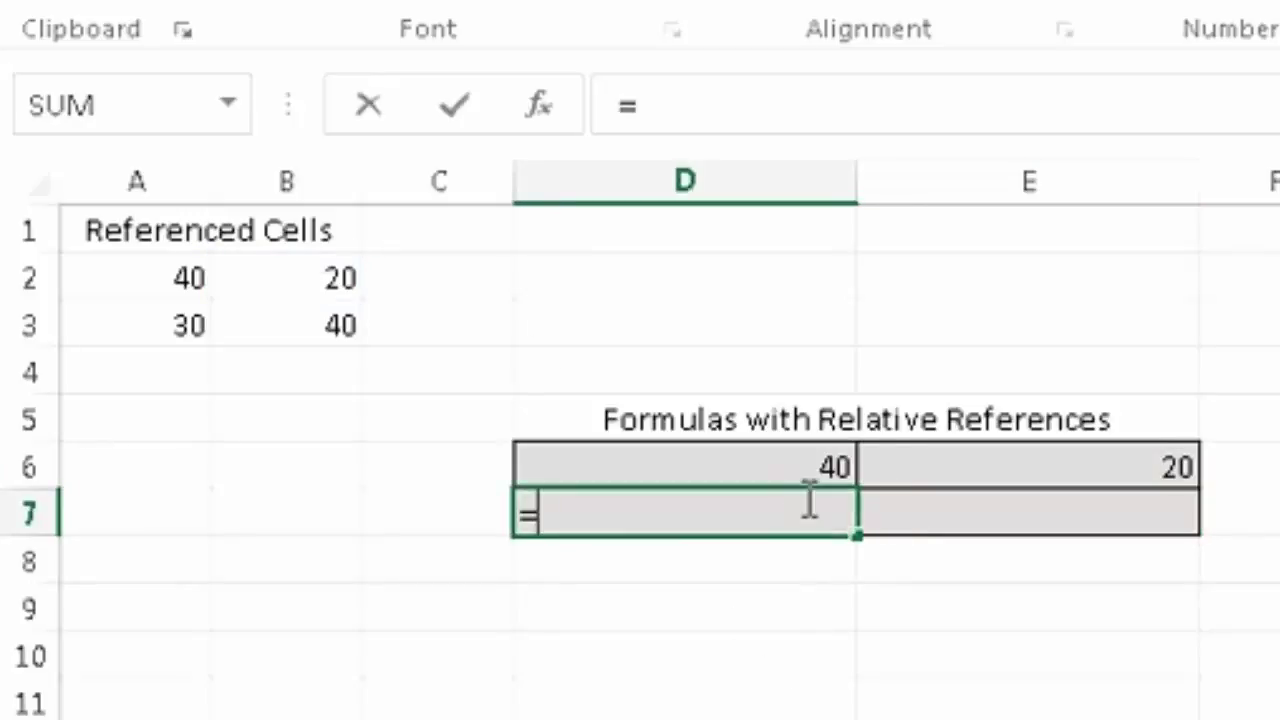
pyautogui.click(108, 326)
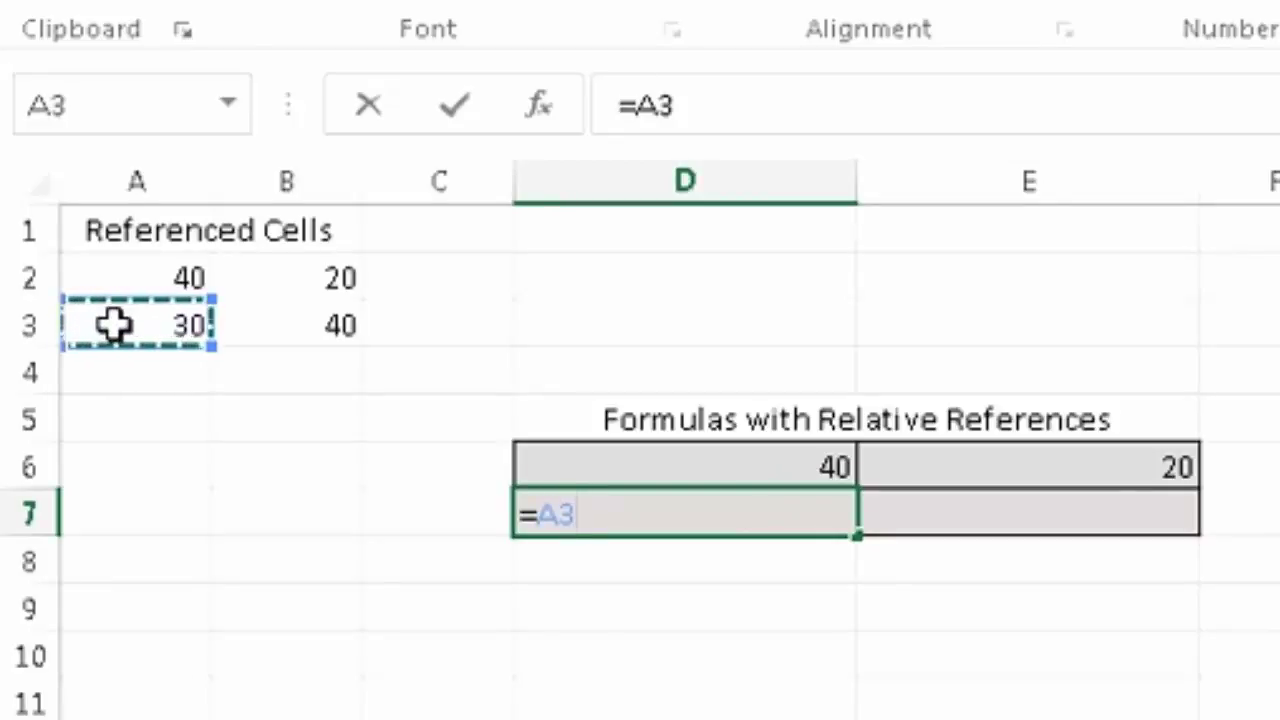
pyautogui.press('Return')
pyautogui.click(1165, 514)
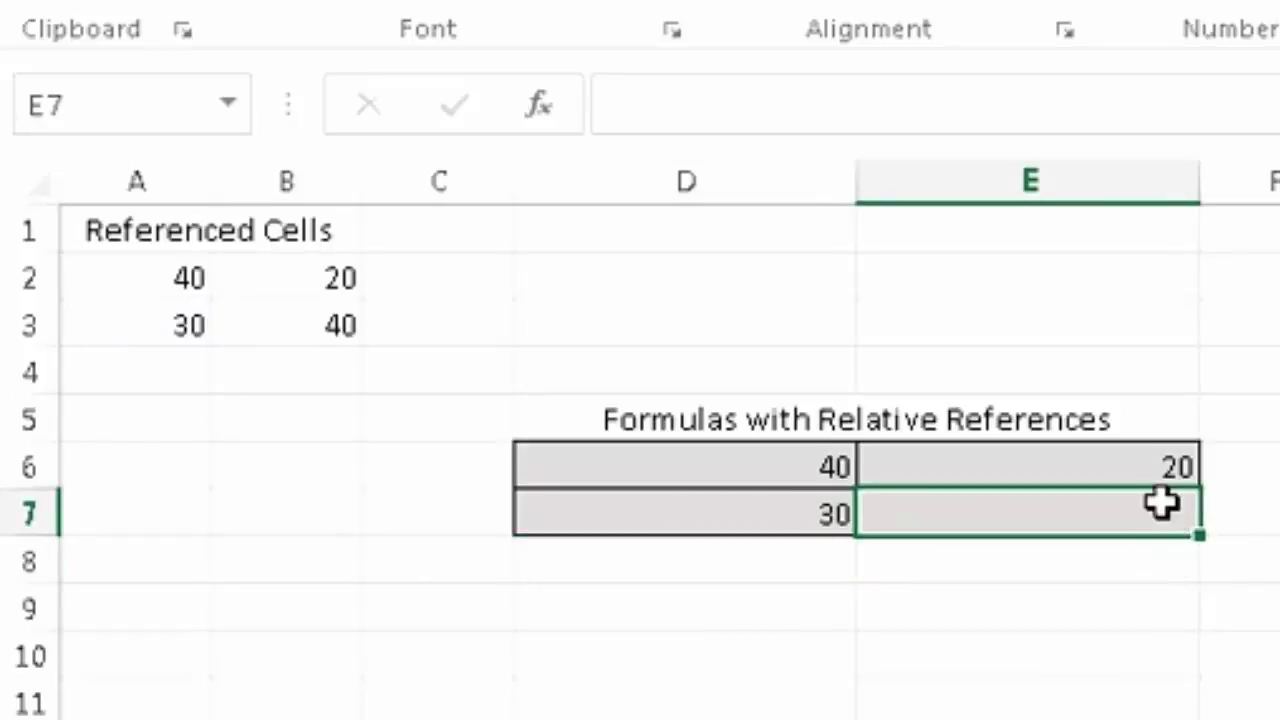
pyautogui.write('=')
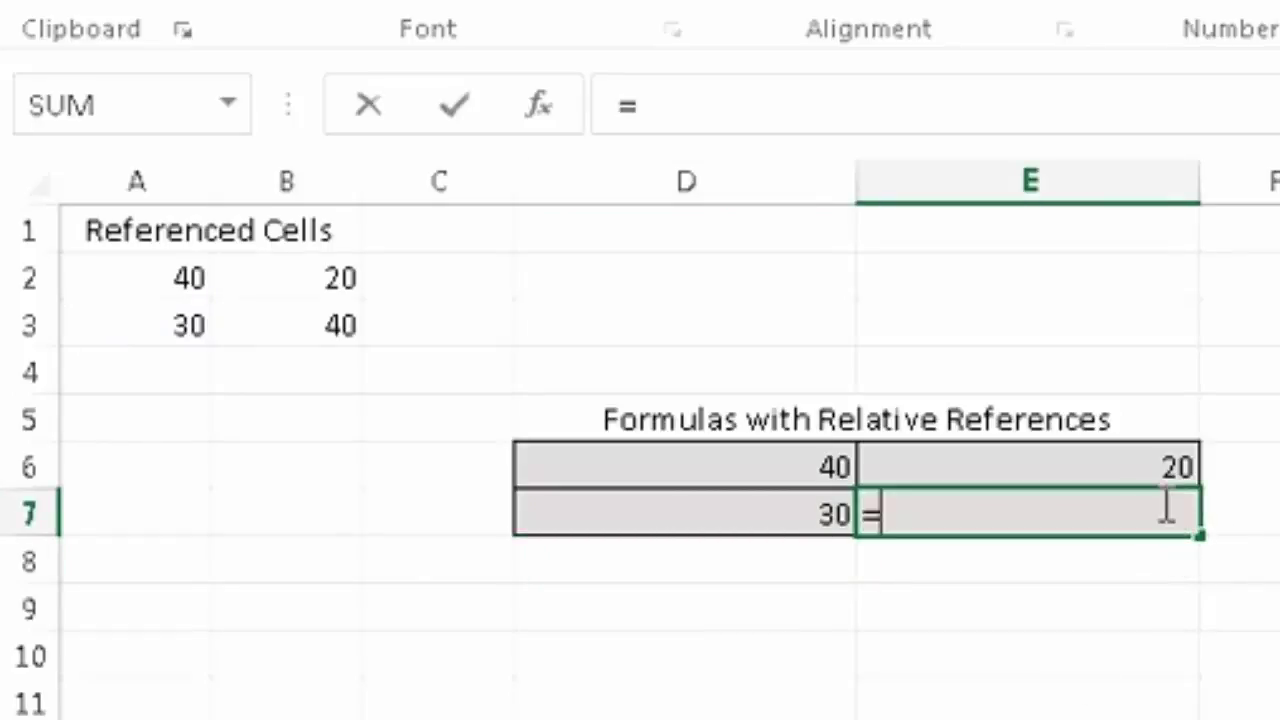
pyautogui.write('B3')
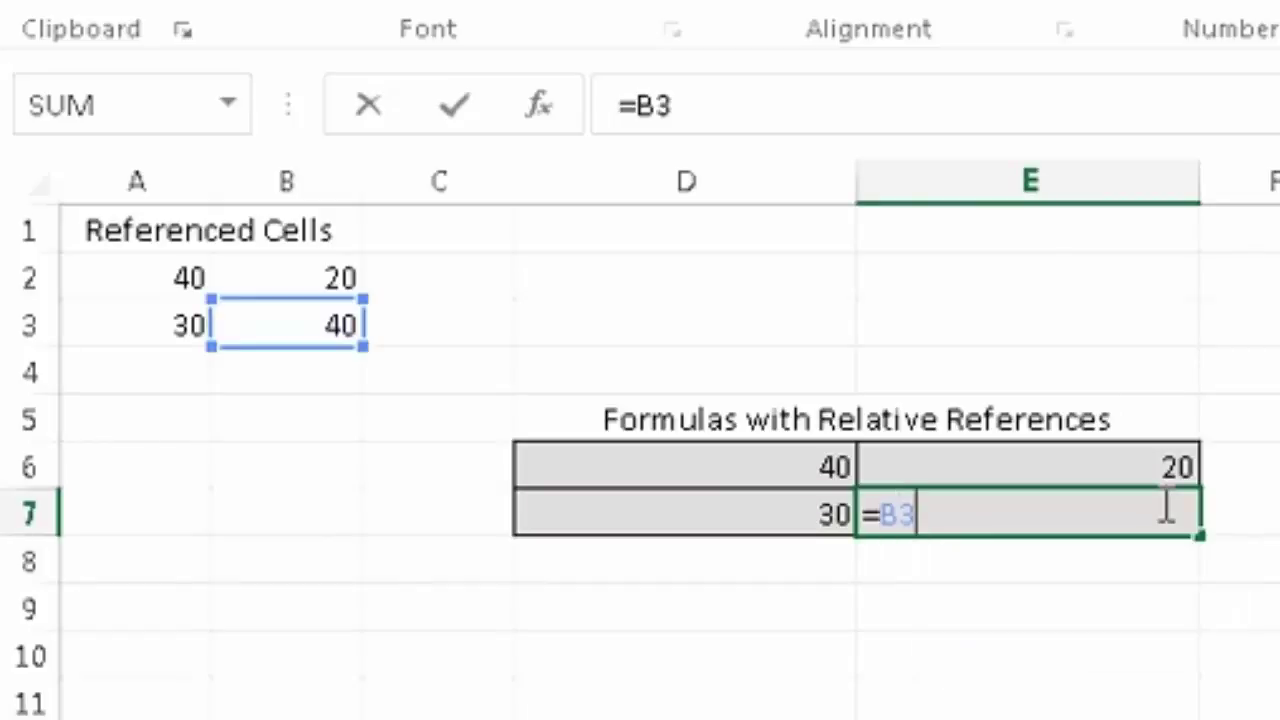
pyautogui.press('Return')
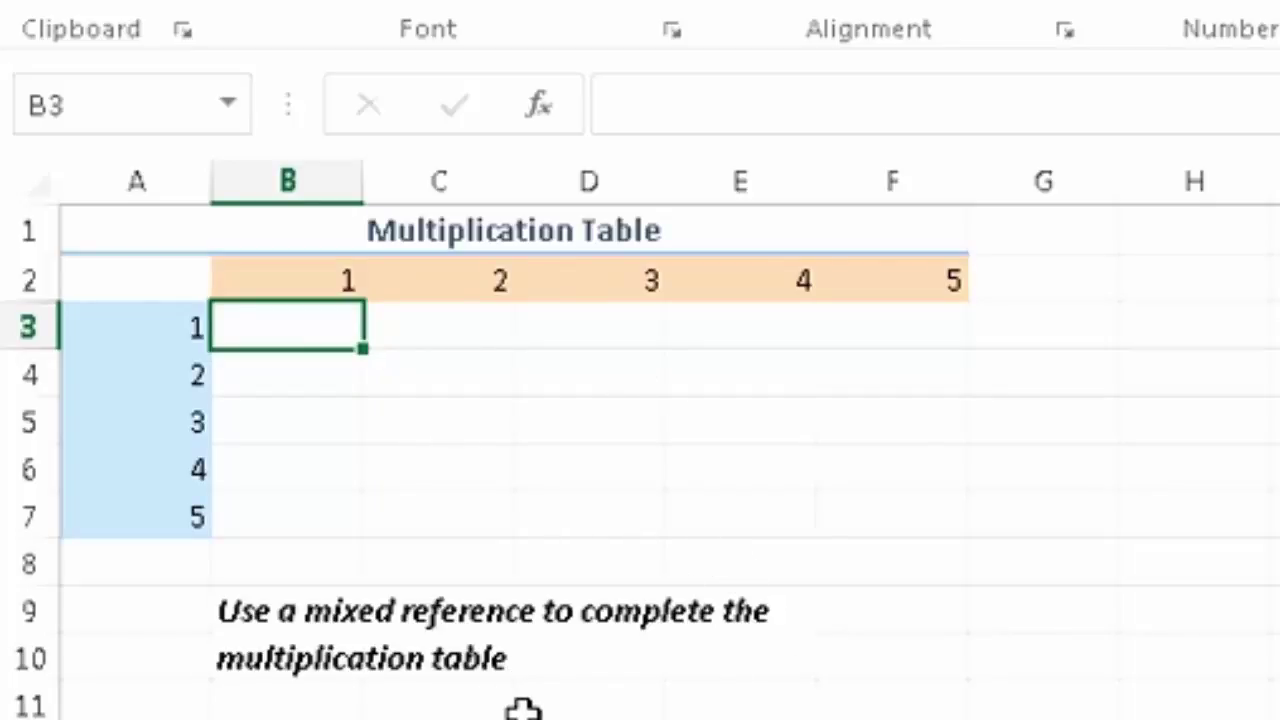
# Enter =B2*A3 in B3 so the first product shows 1.
pyautogui.write('=')
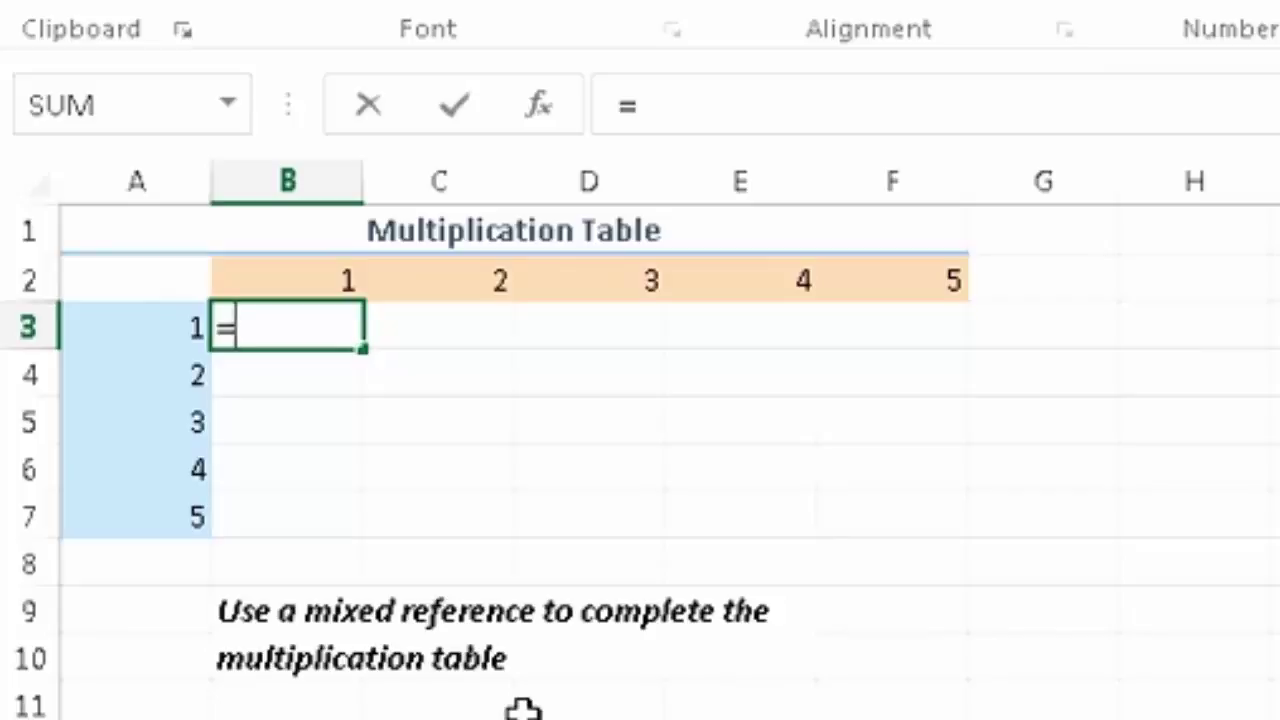
pyautogui.click(322, 279)
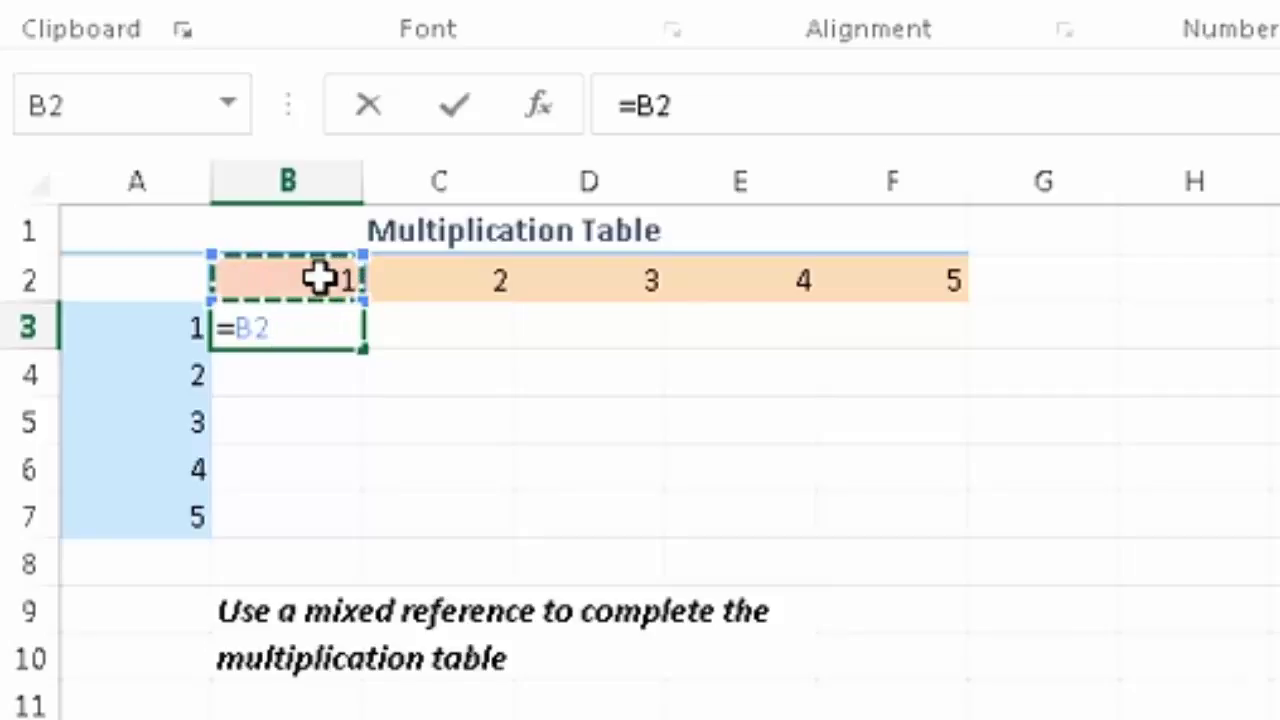
pyautogui.write('*')
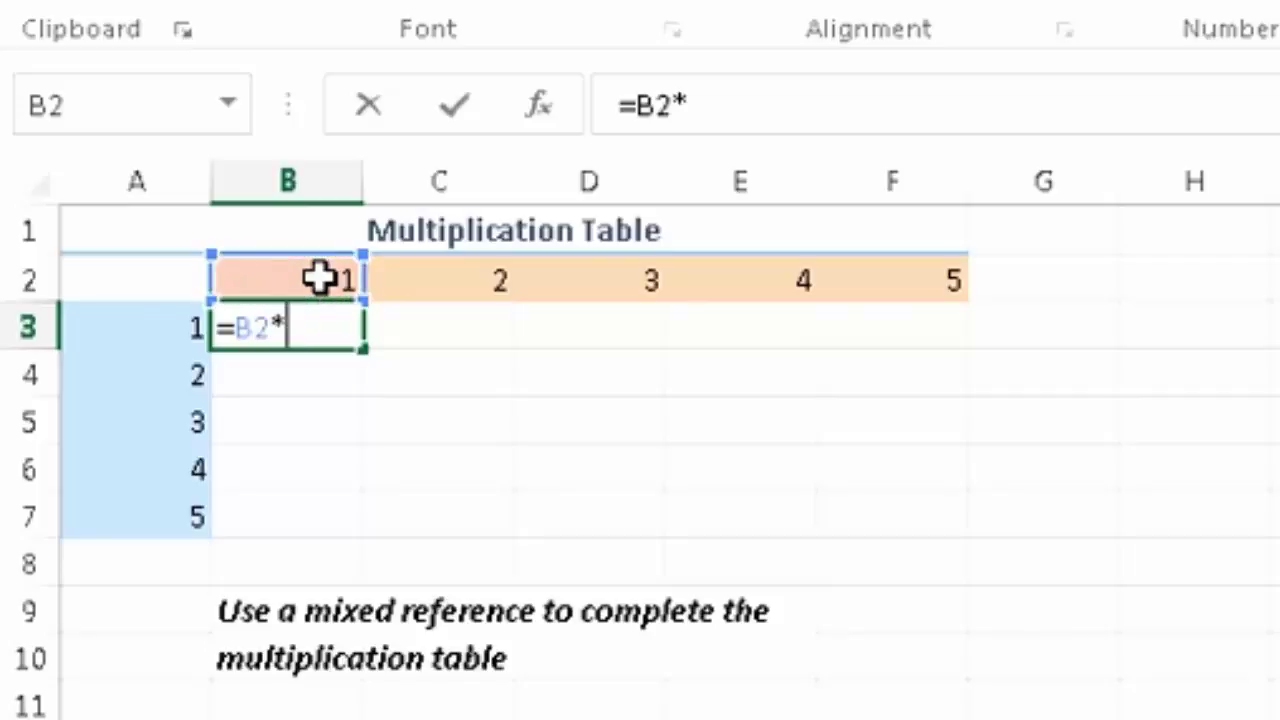
pyautogui.click(116, 335)
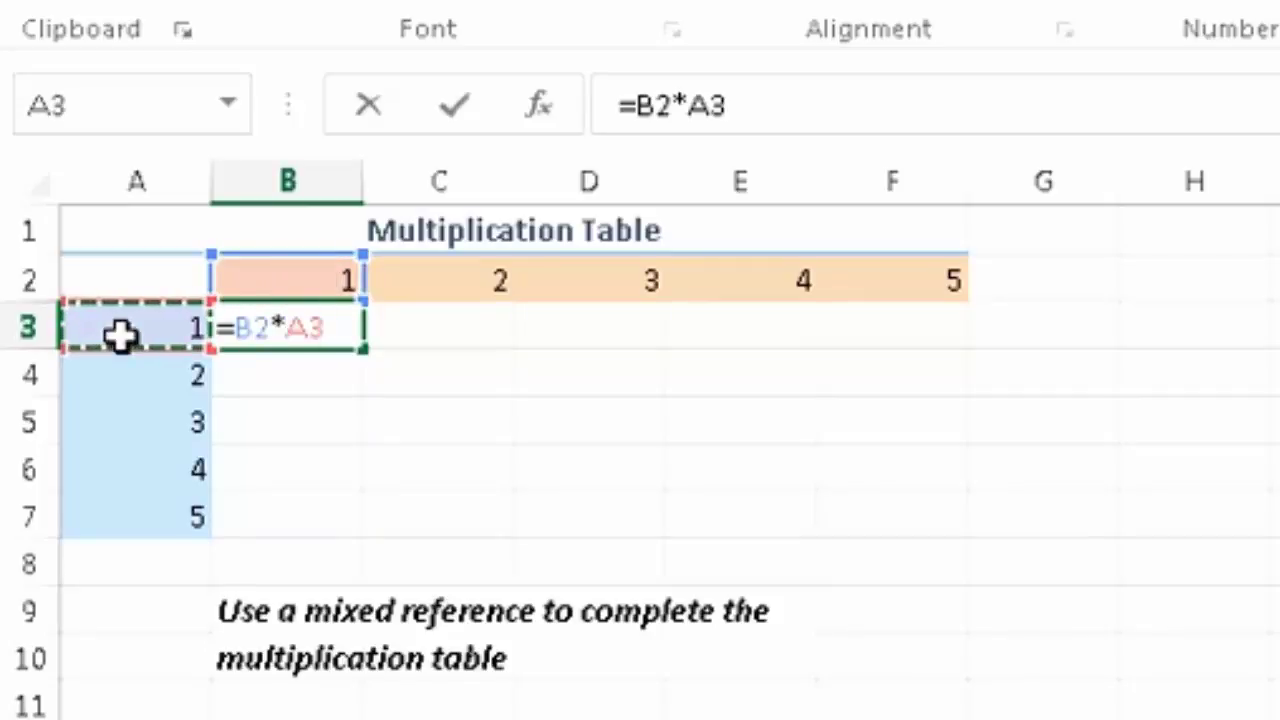
pyautogui.press('Return')
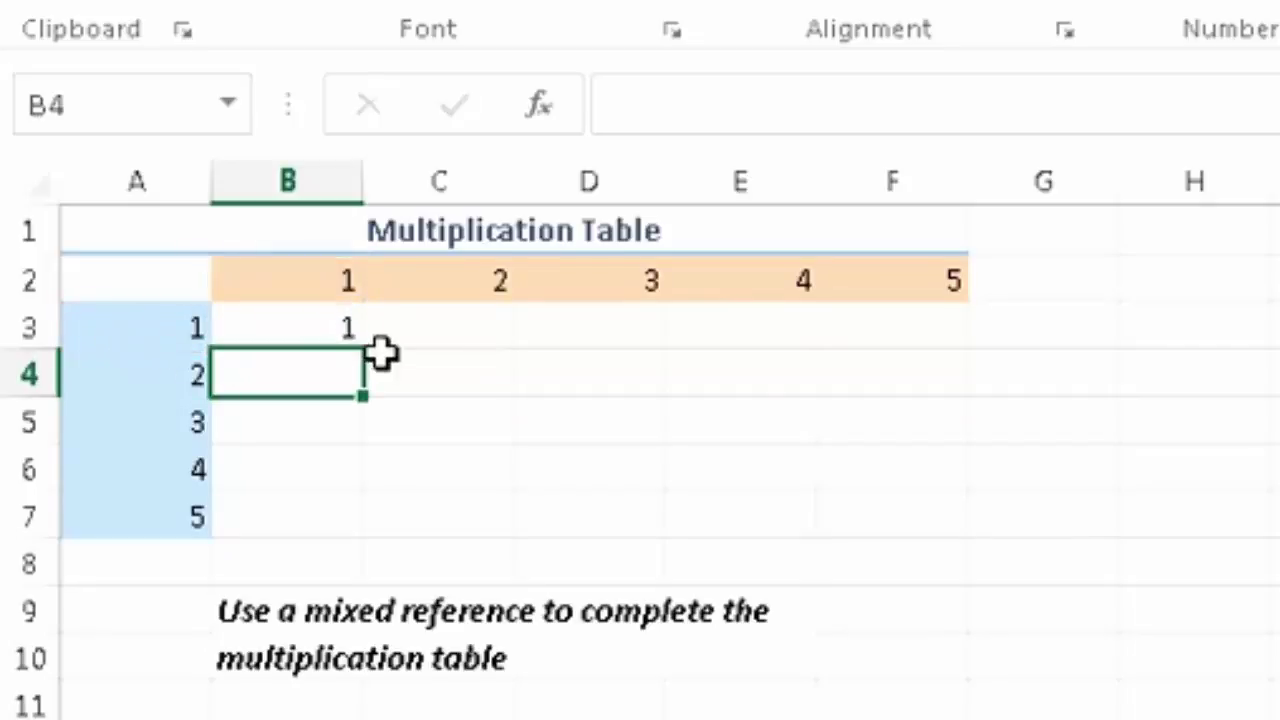
pyautogui.click(343, 312)
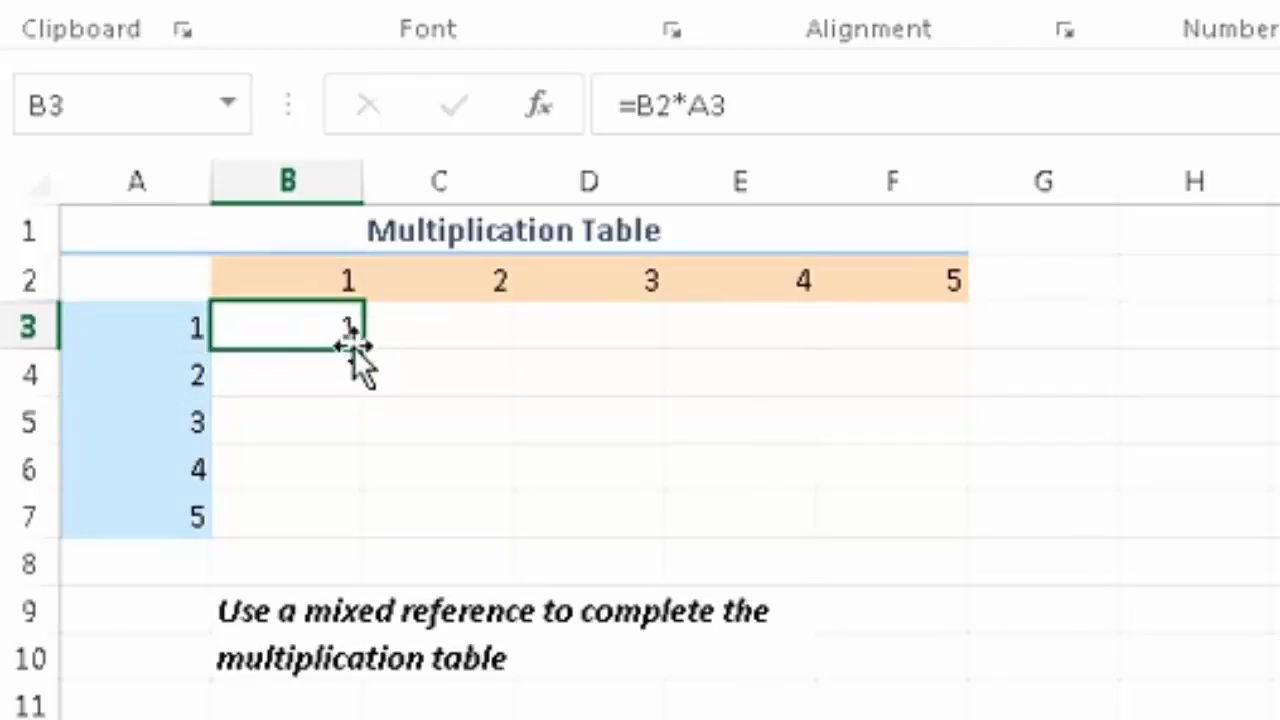
# Copy B3's formula across to F3 and compare the shifted references in B3, C3 and D3.
pyautogui.moveTo(360, 348); pyautogui.dragTo(910, 324)
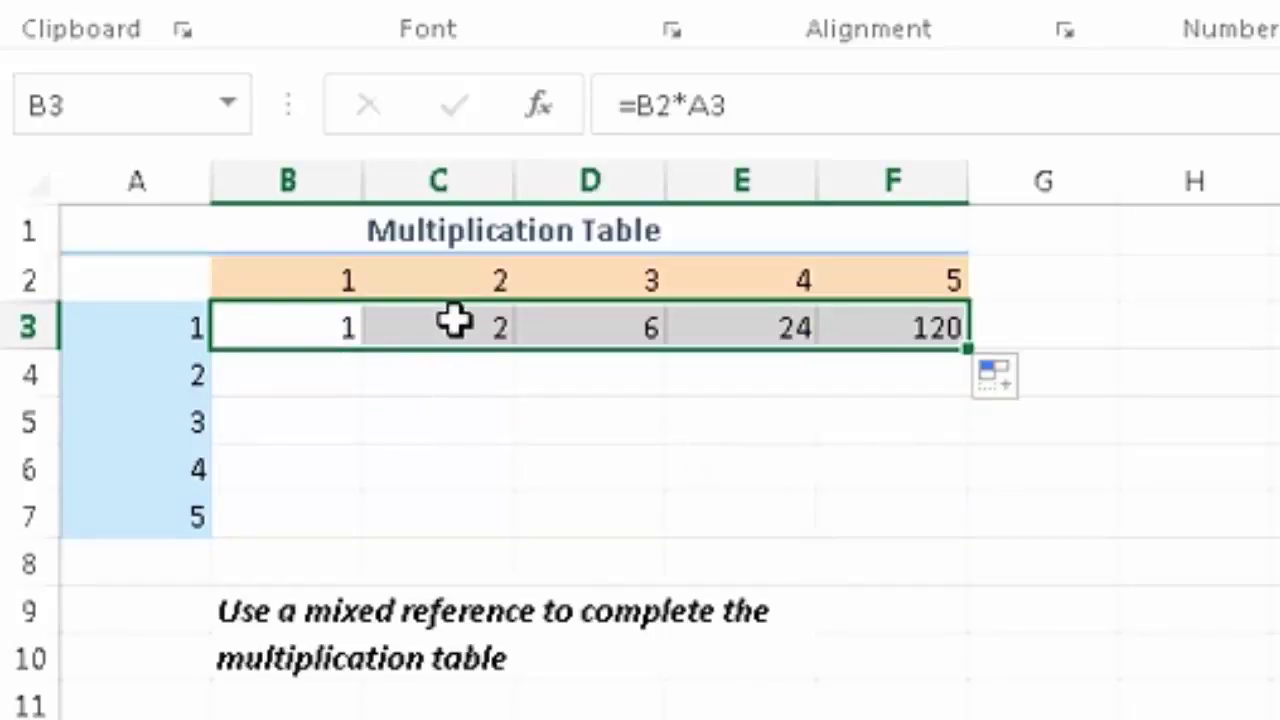
pyautogui.click(560, 334)
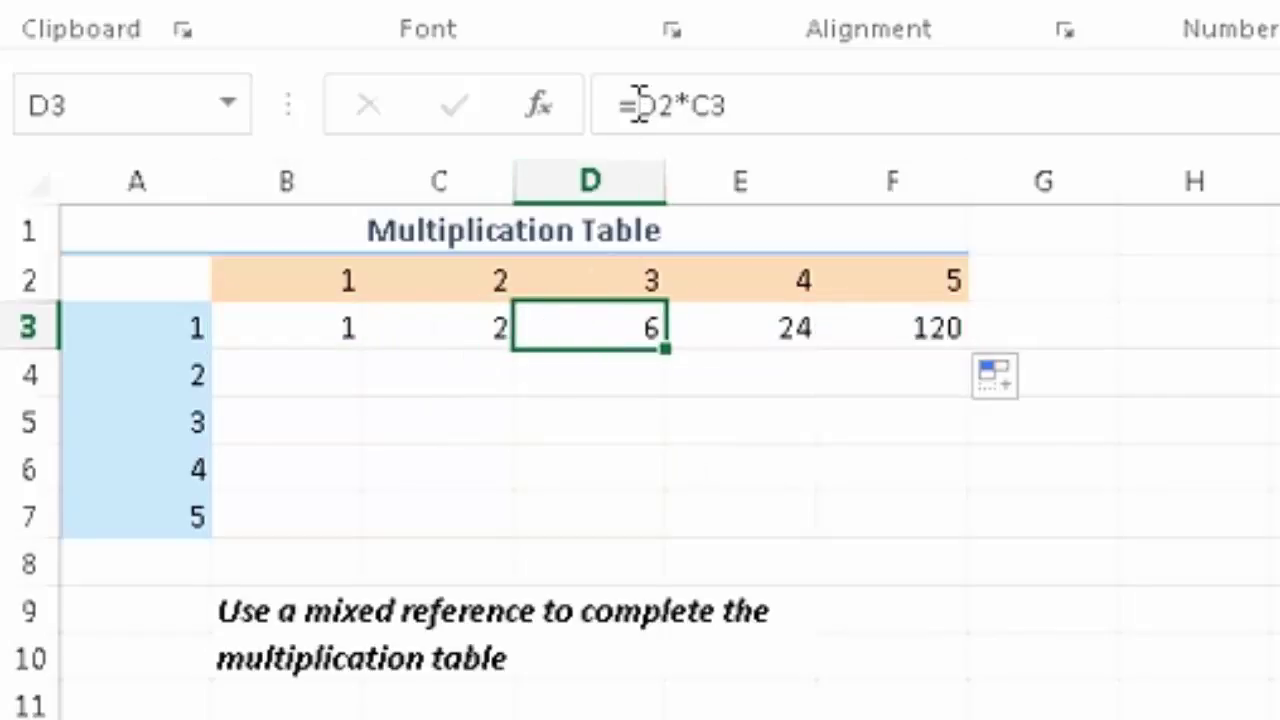
pyautogui.click(413, 333)
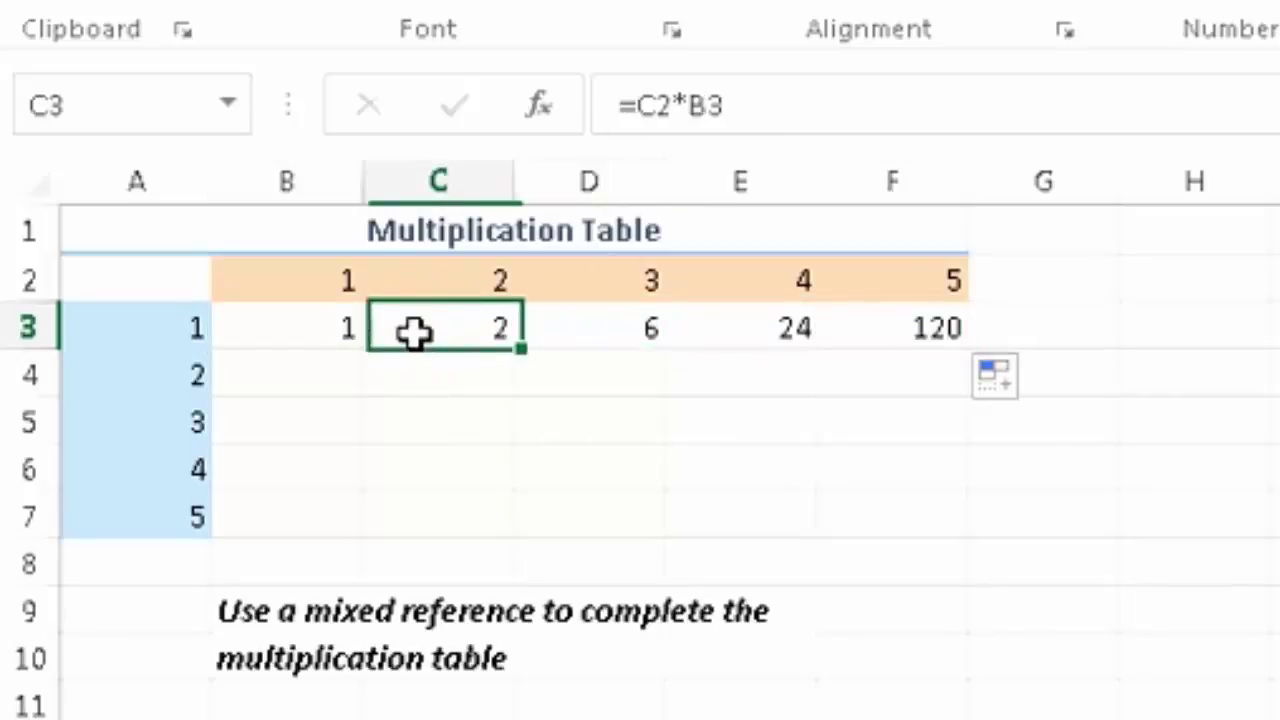
pyautogui.click(349, 329)
pyautogui.click(420, 326)
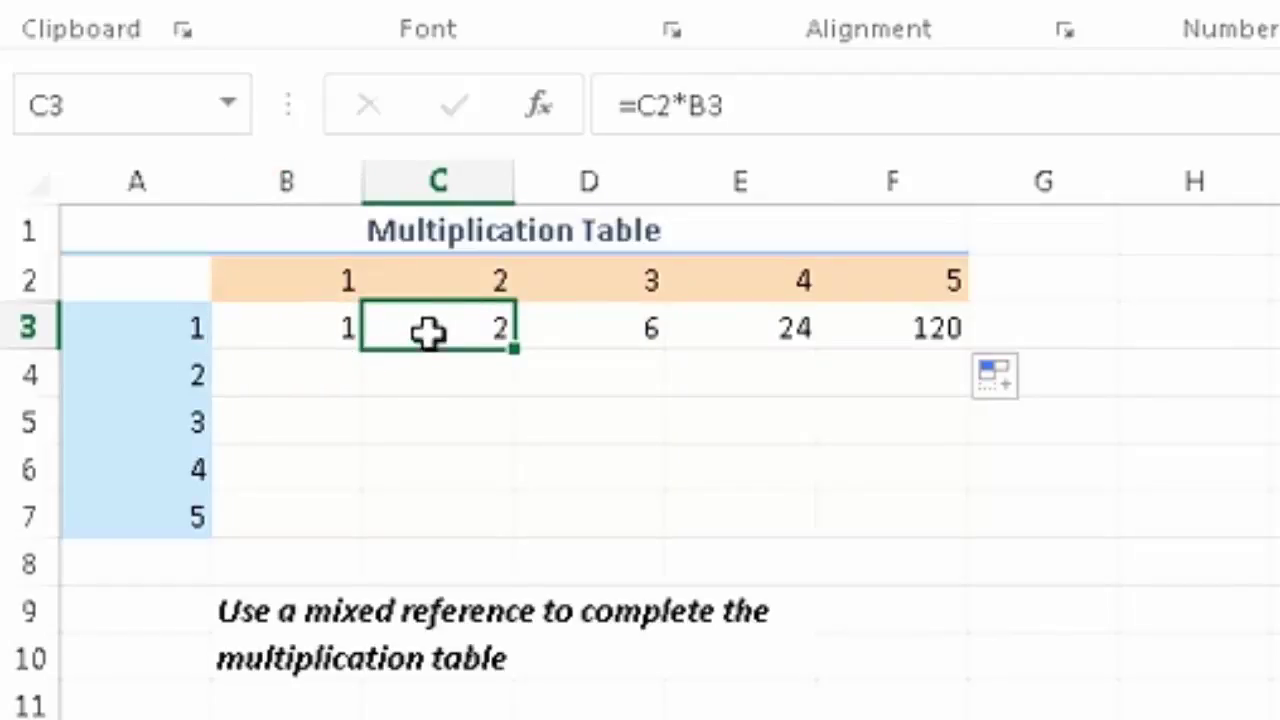
pyautogui.click(318, 342)
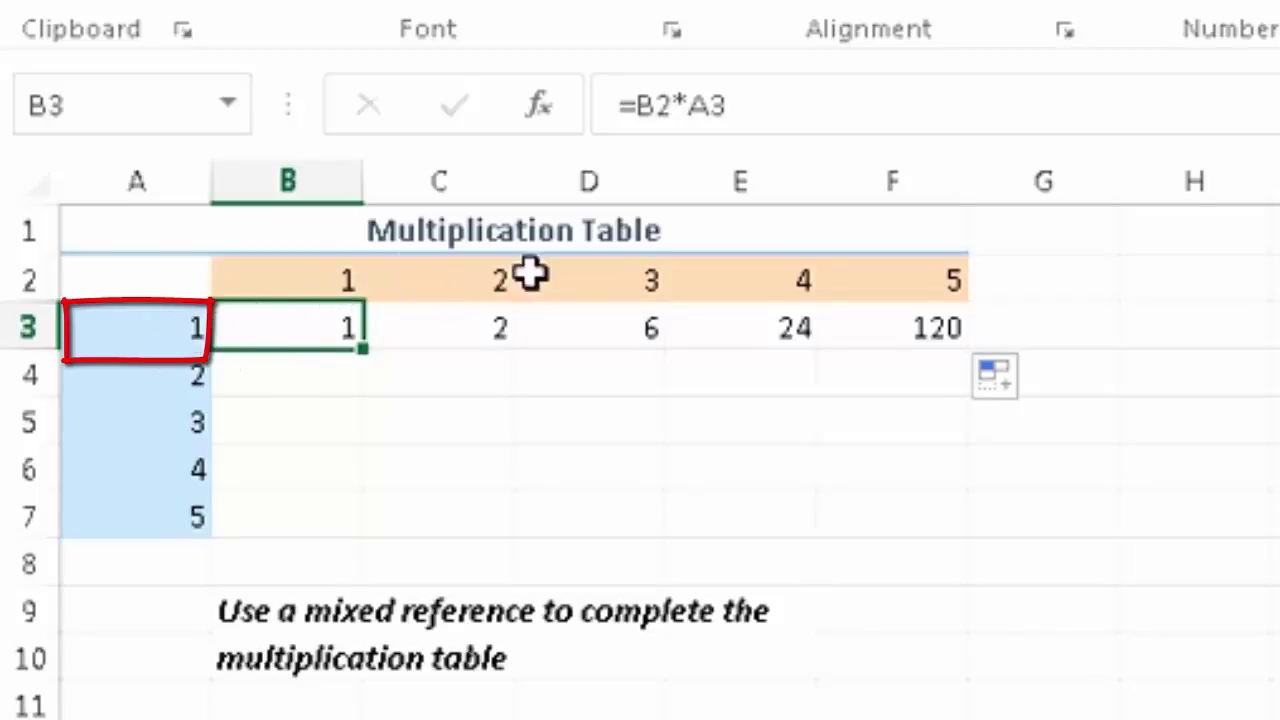
pyautogui.click(485, 345)
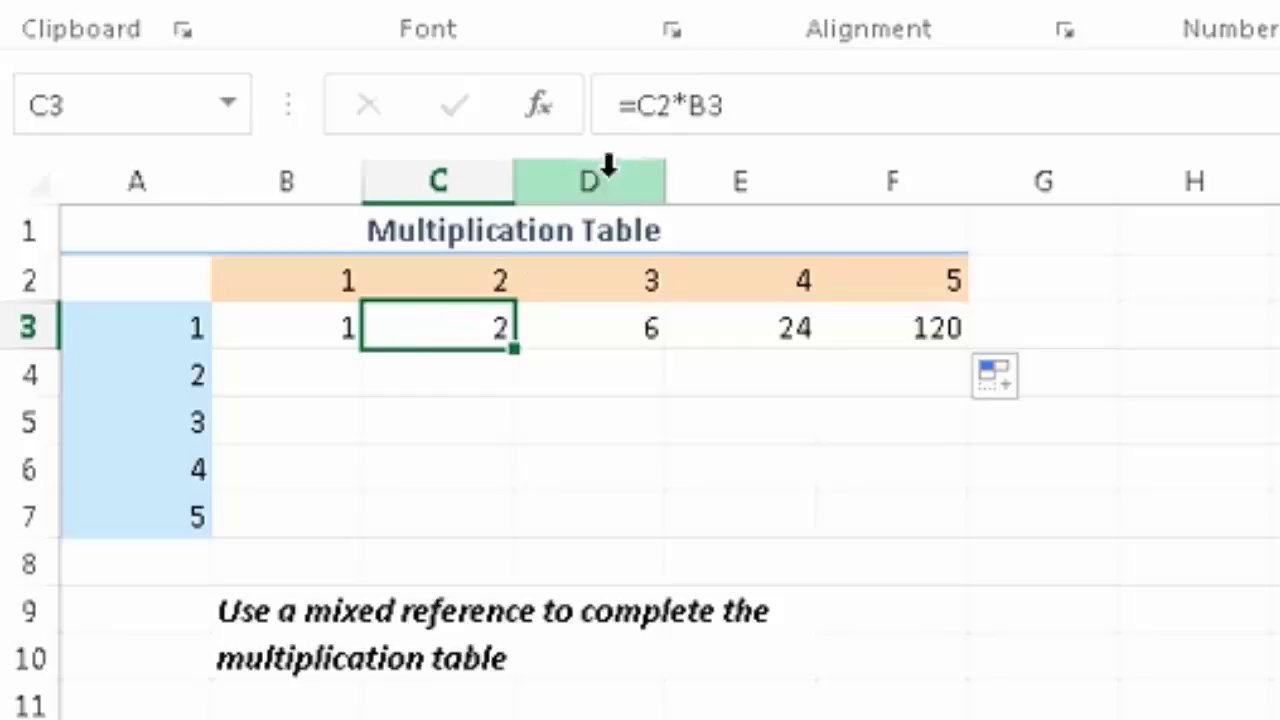
# Review the relative formulas in C3 through F3, then select the wrong results in C3:F3.
pyautogui.doubleClick(430, 328)
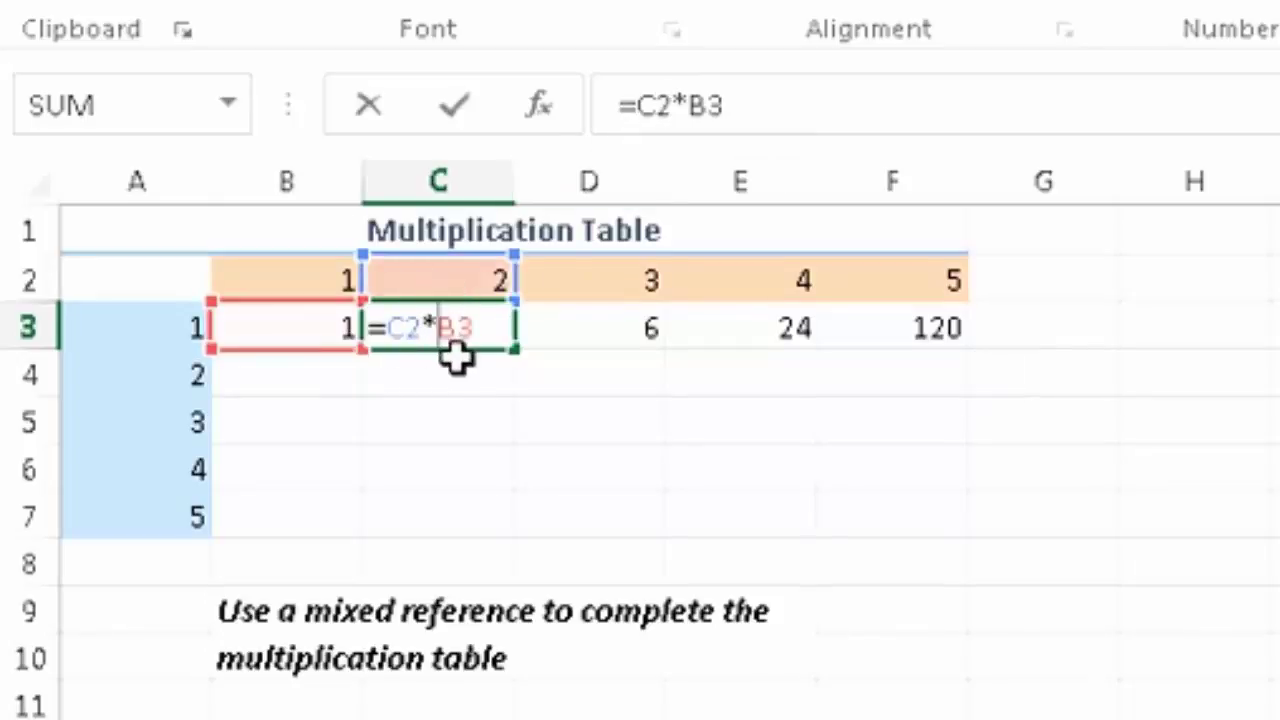
pyautogui.click(438, 330)
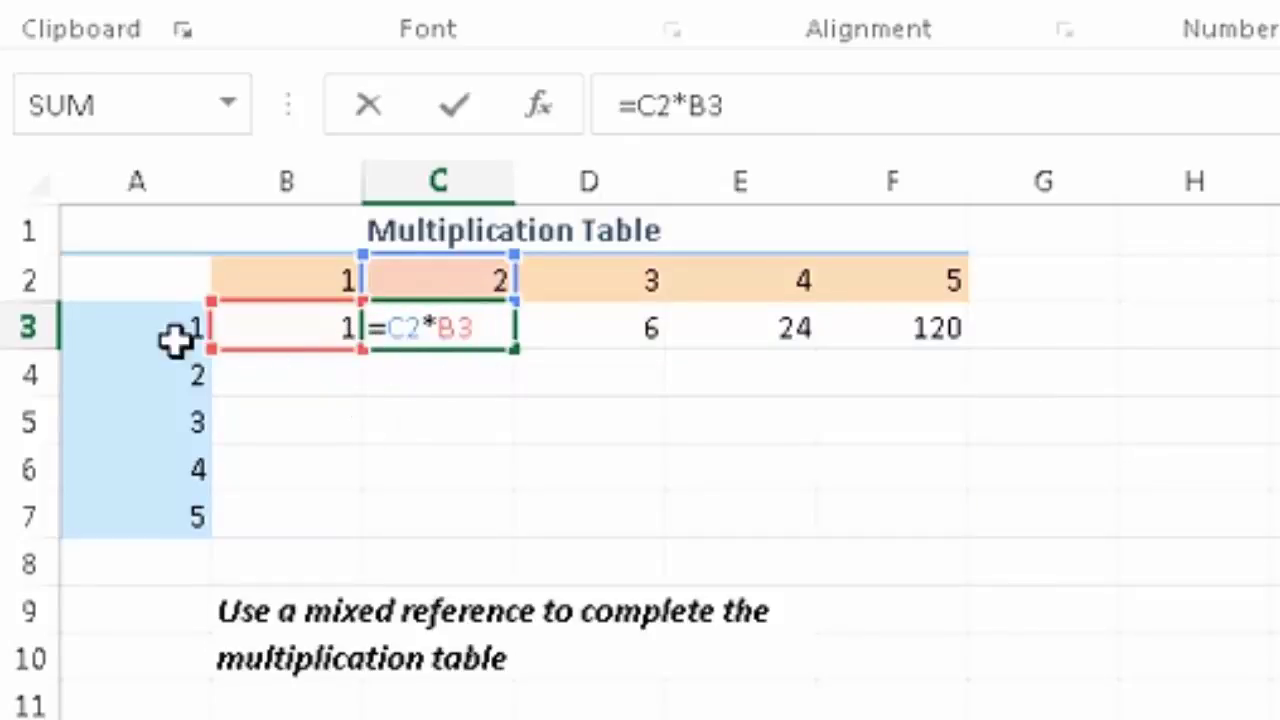
pyautogui.hotkey('ctrl', 'Return')
pyautogui.doubleClick(558, 332)
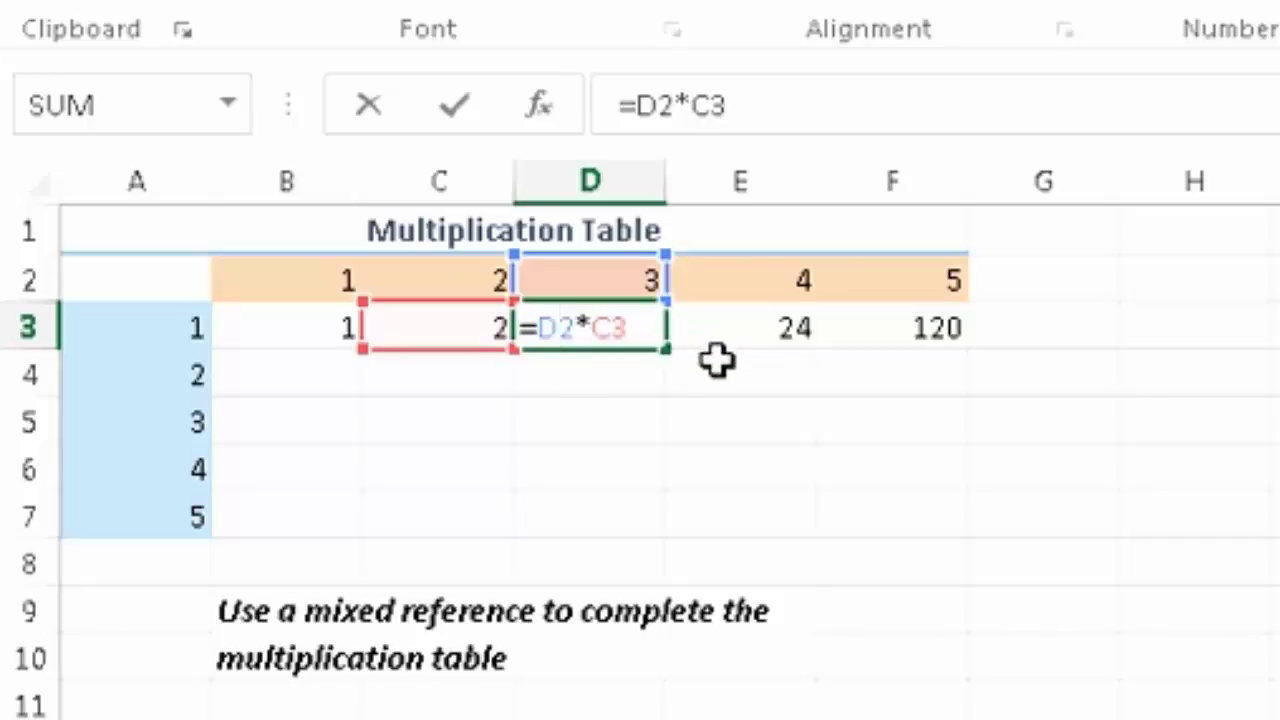
pyautogui.hotkey('ctrl', 'Return')
pyautogui.click(734, 329)
pyautogui.doubleClick(736, 329)
pyautogui.hotkey('ctrl', 'Return')
pyautogui.doubleClick(878, 332)
pyautogui.hotkey('ctrl', 'Return')
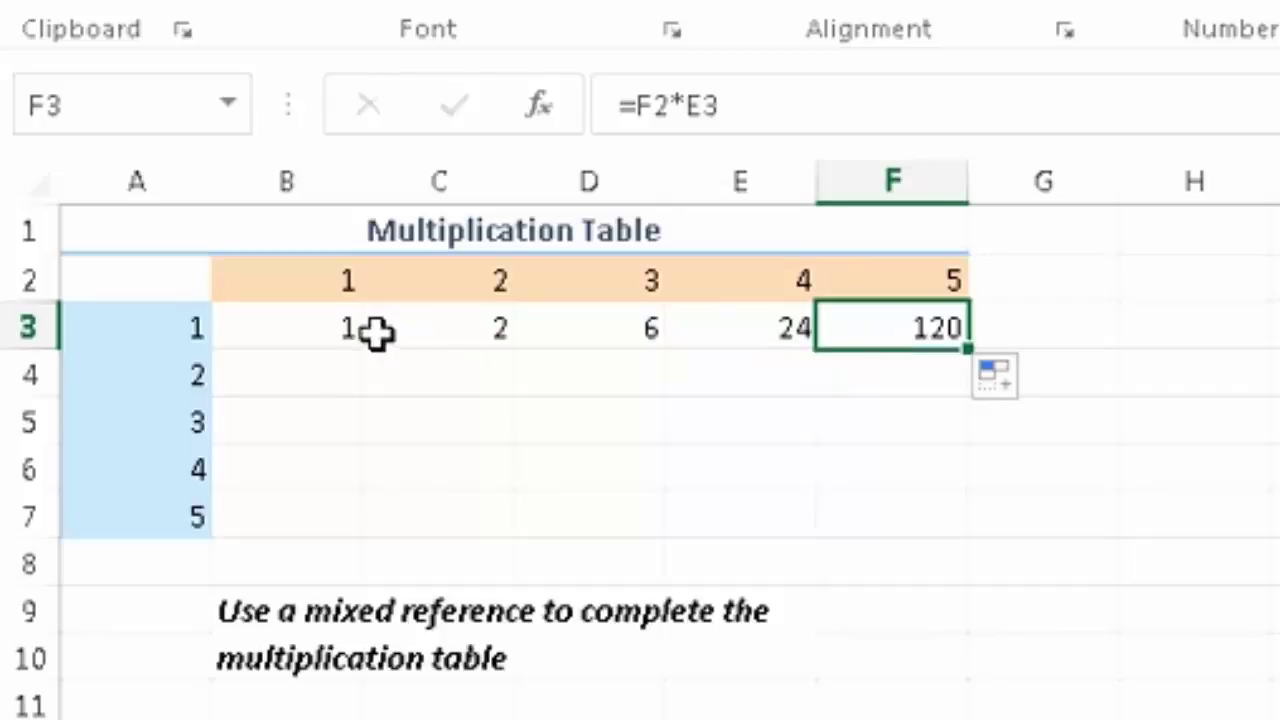
pyautogui.moveTo(377, 334); pyautogui.dragTo(853, 325)
pyautogui.rightClick(853, 325)
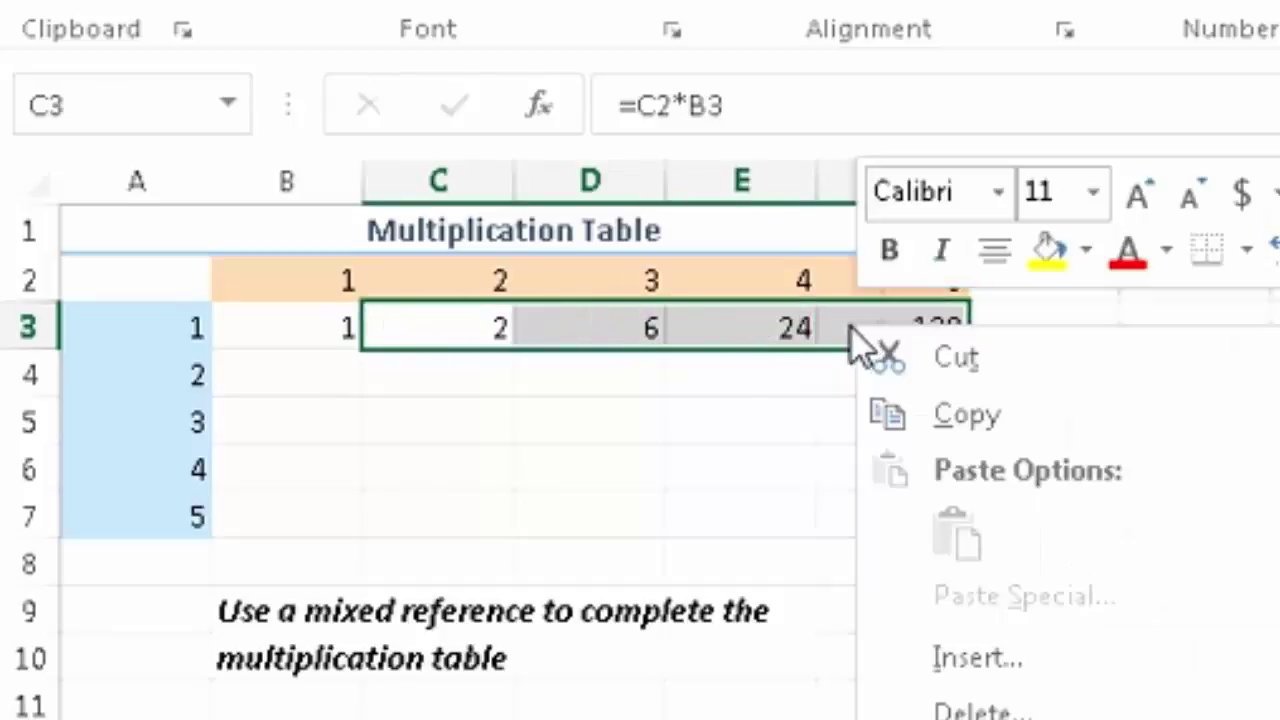
# Clear the contents of C3:F3 and open B3's =B2*A3 formula for editing.
pyautogui.click(900, 680)
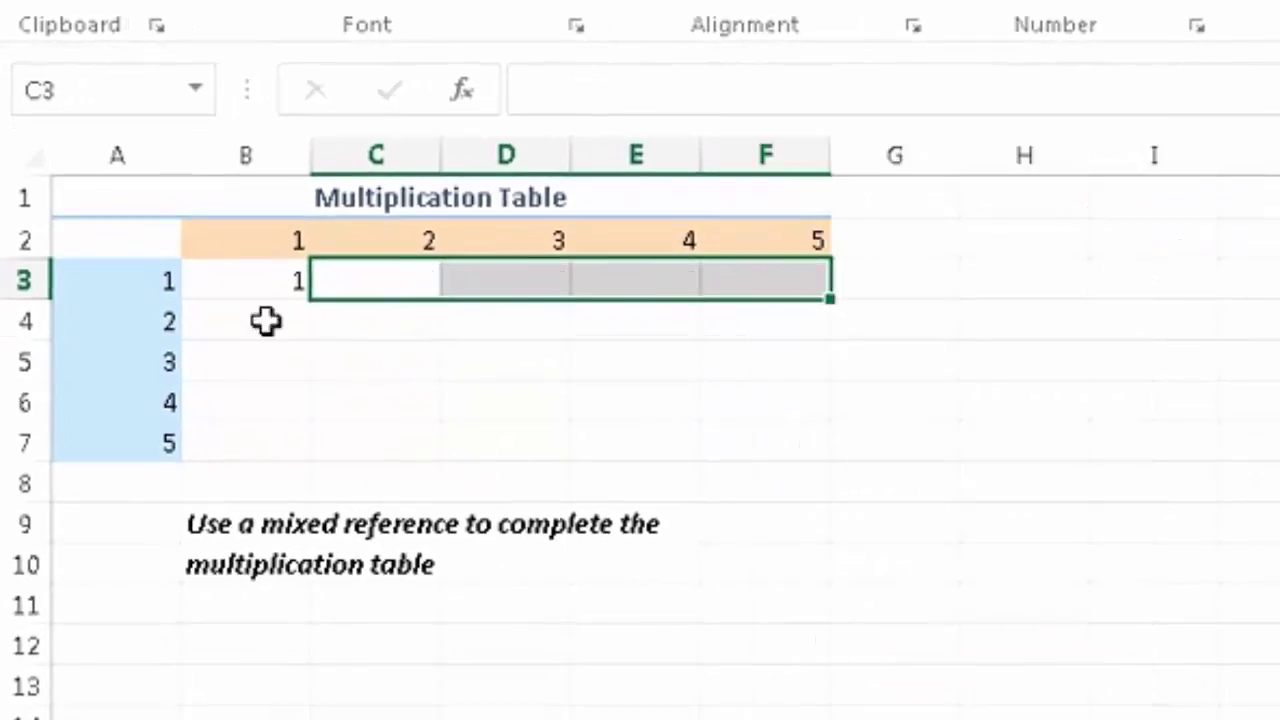
pyautogui.click(262, 284)
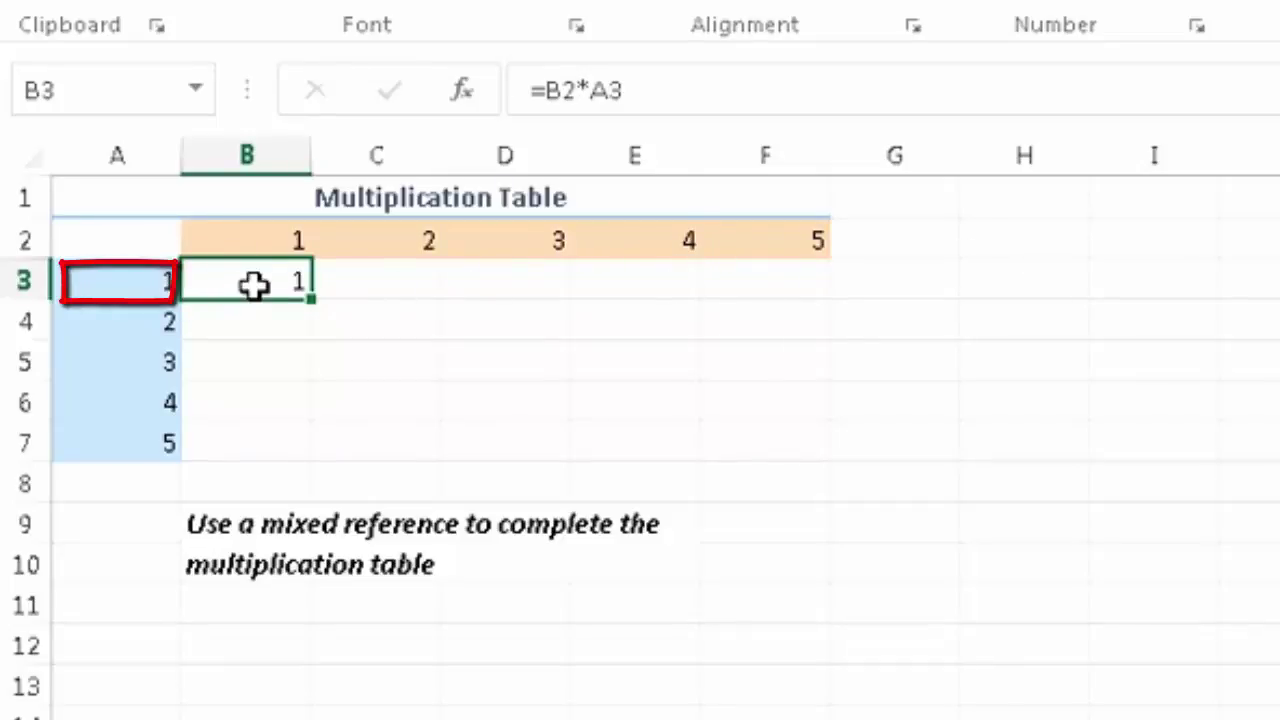
pyautogui.click(600, 95)
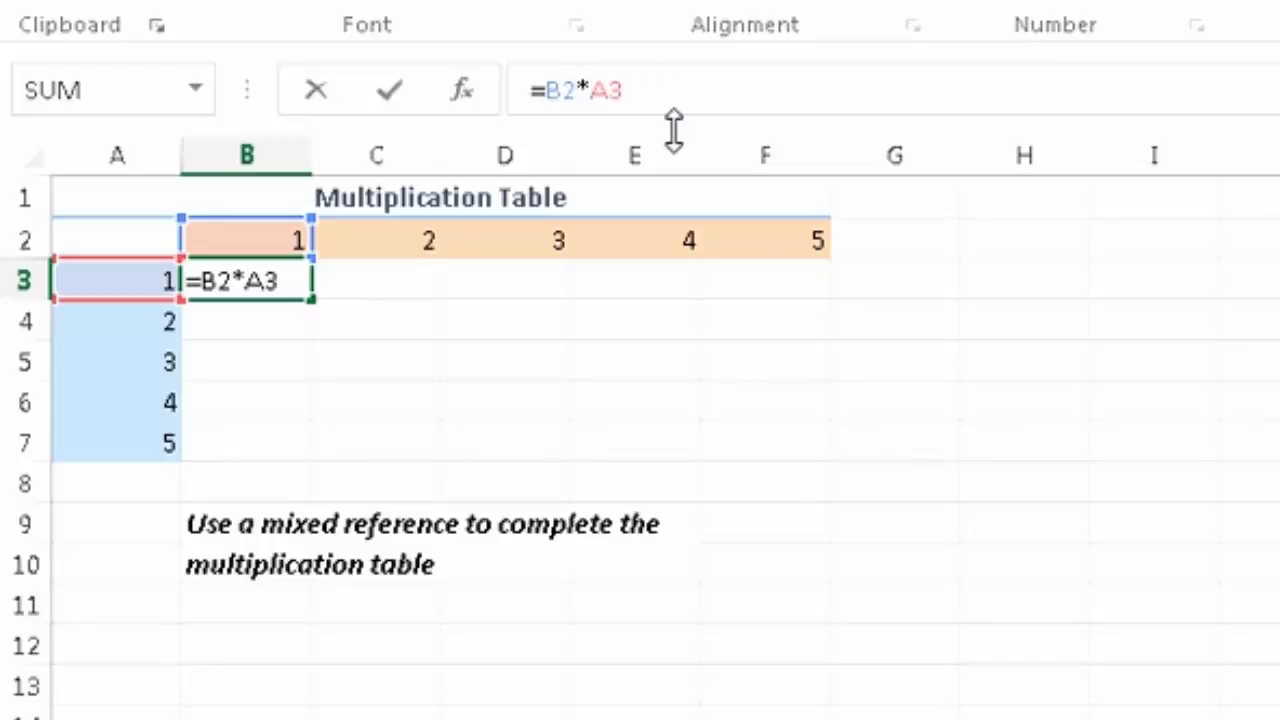
# Cycle the A3 reference with F4 until only column A is locked ($A3).
pyautogui.press('F4')
pyautogui.press('F4')
pyautogui.press('F4')
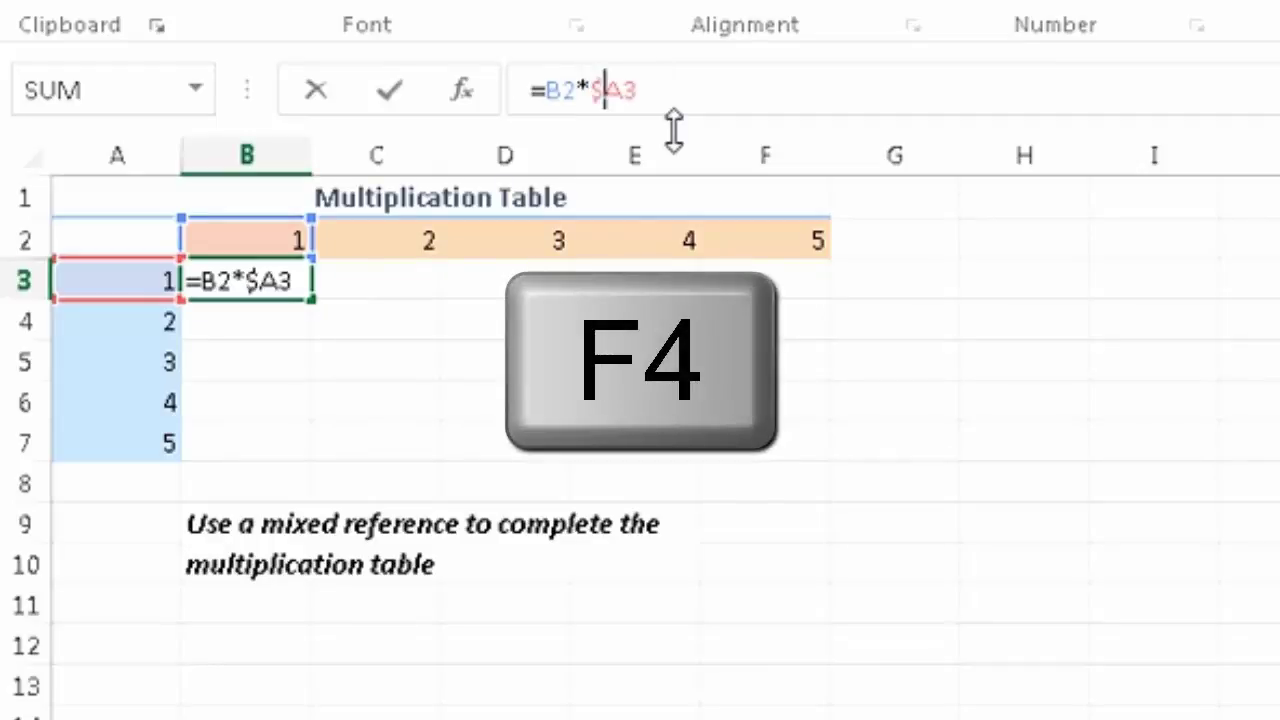
pyautogui.press('F4')
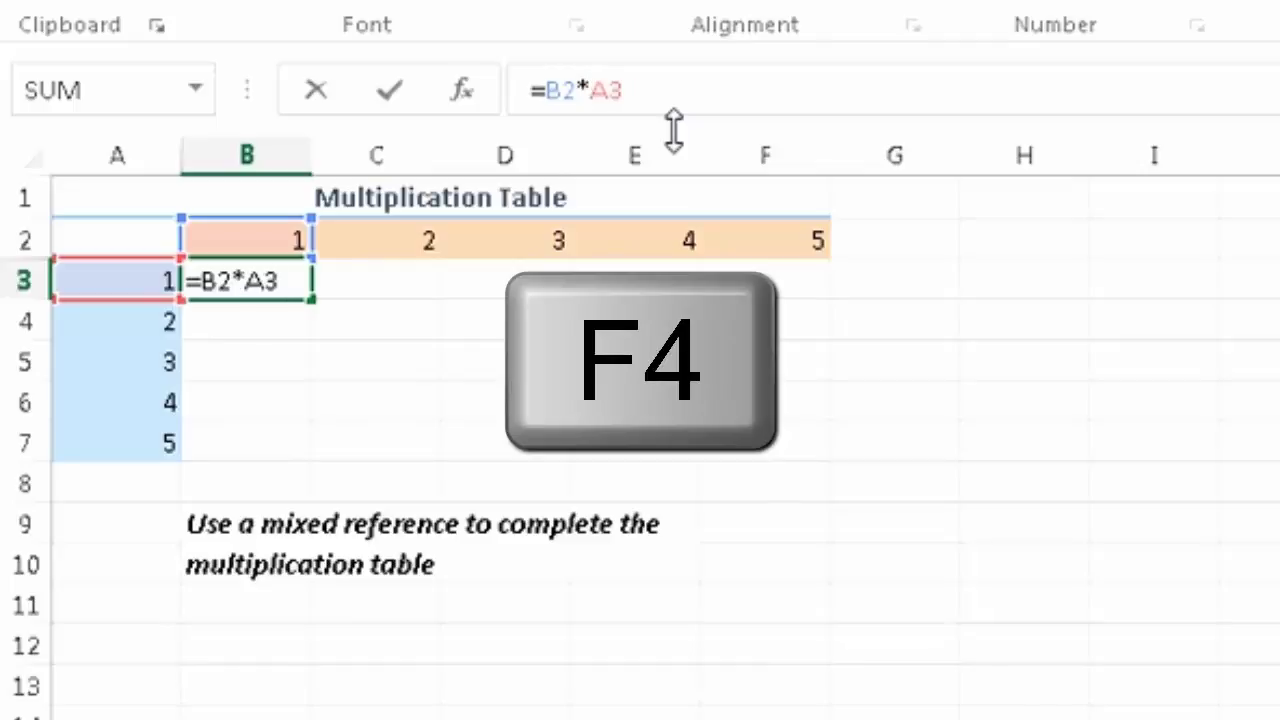
pyautogui.press('F4')
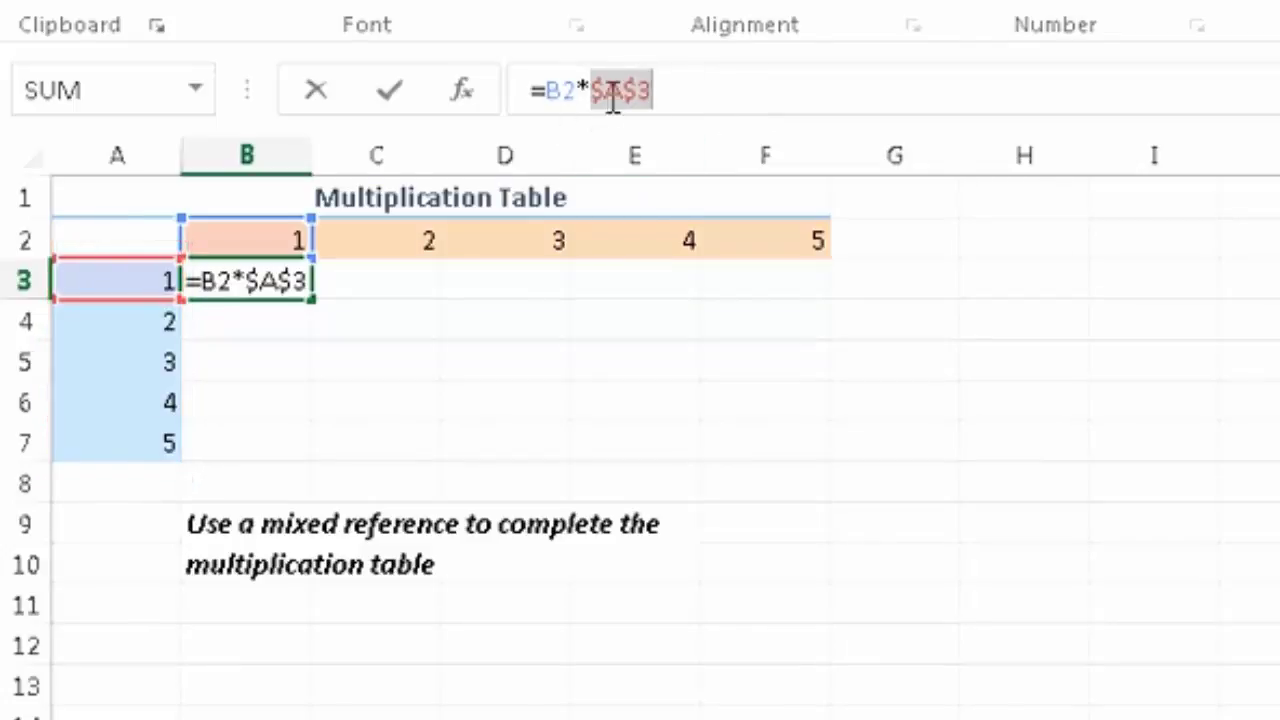
pyautogui.press('F4')
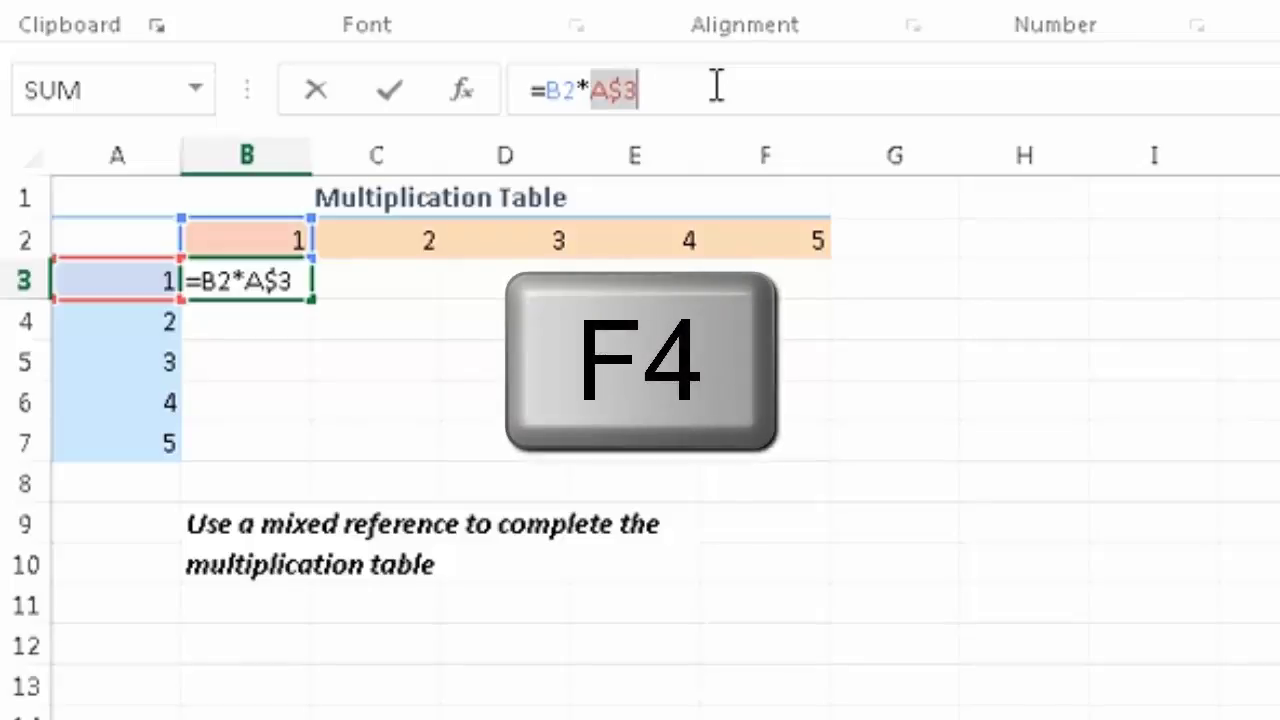
pyautogui.press('F4')
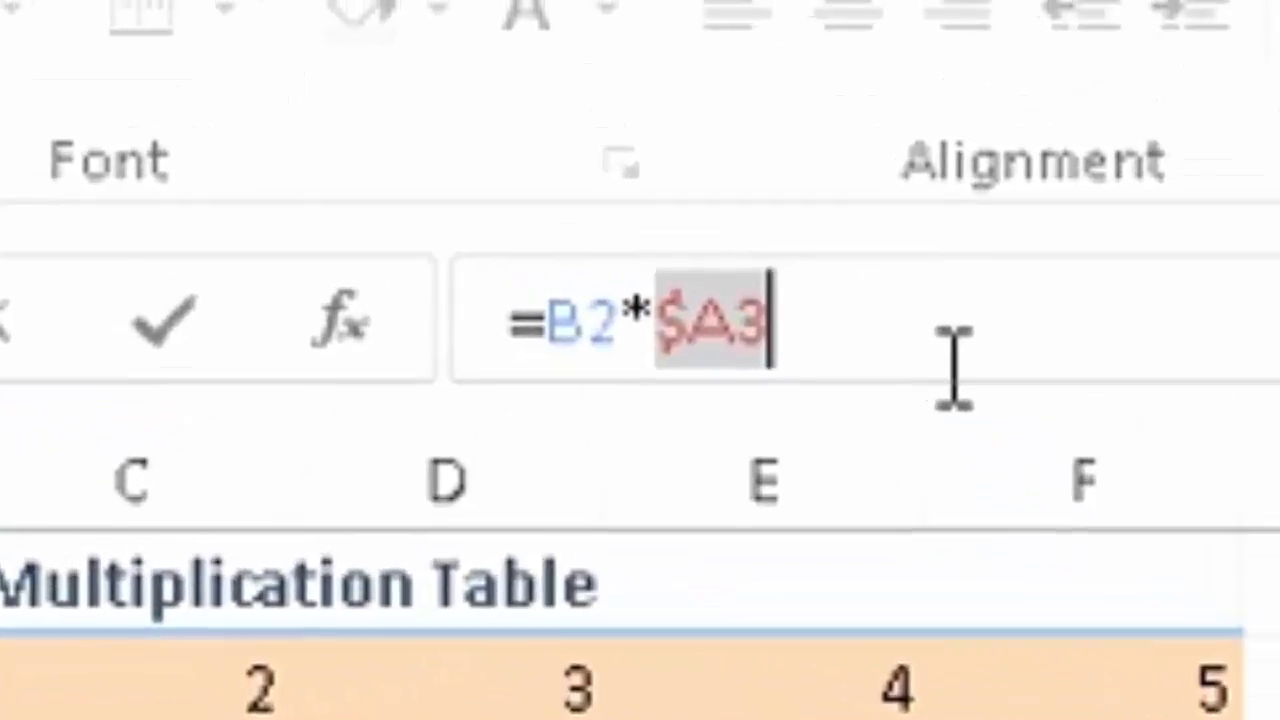
pyautogui.press('F4')
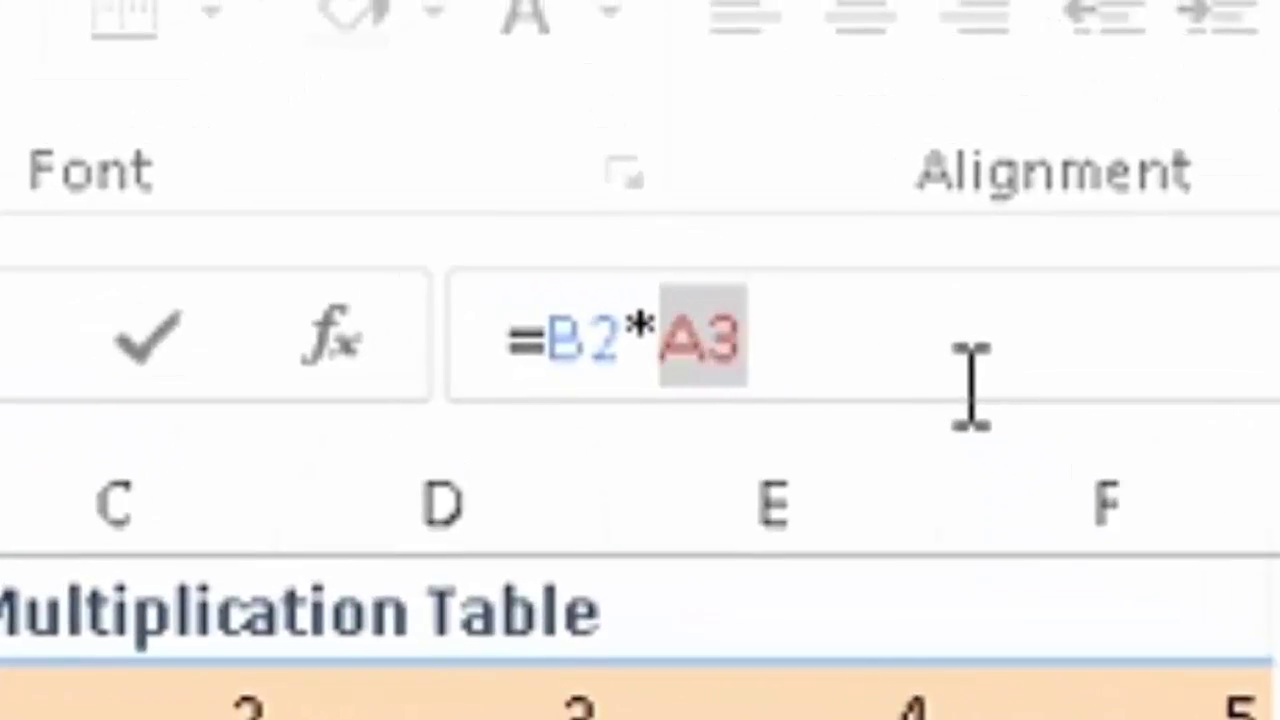
pyautogui.press('F4')
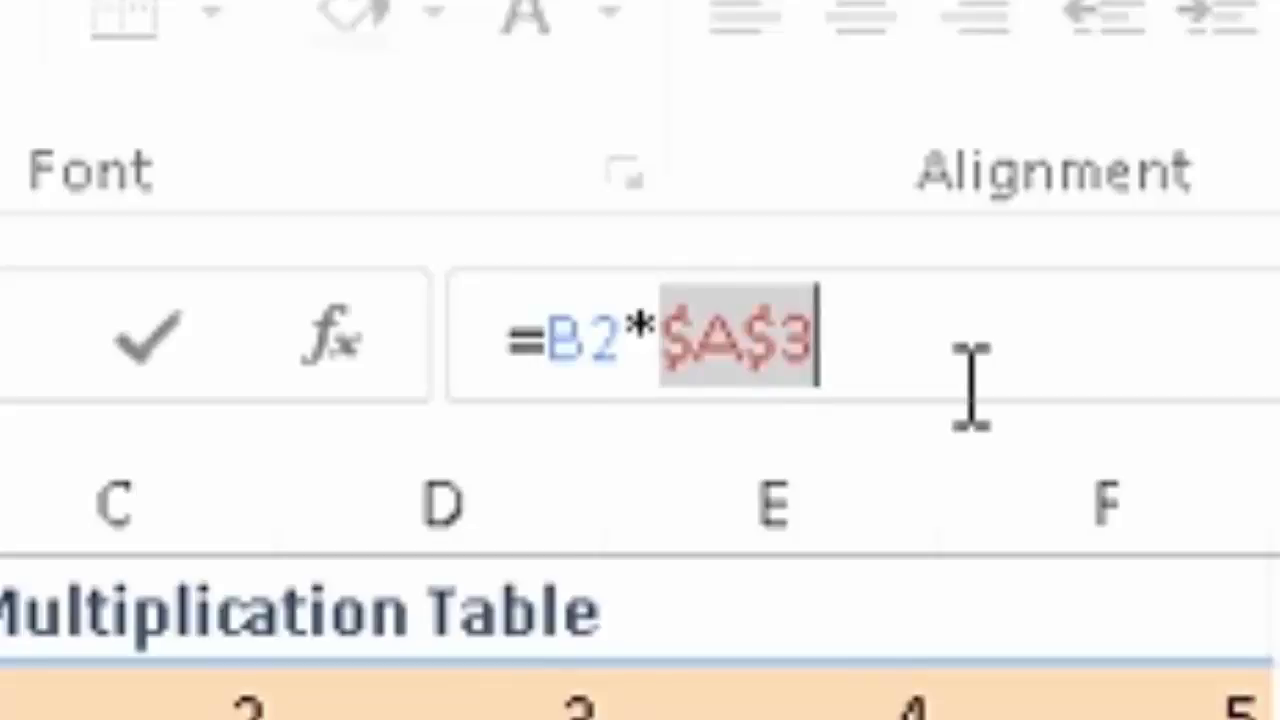
pyautogui.press('F4')
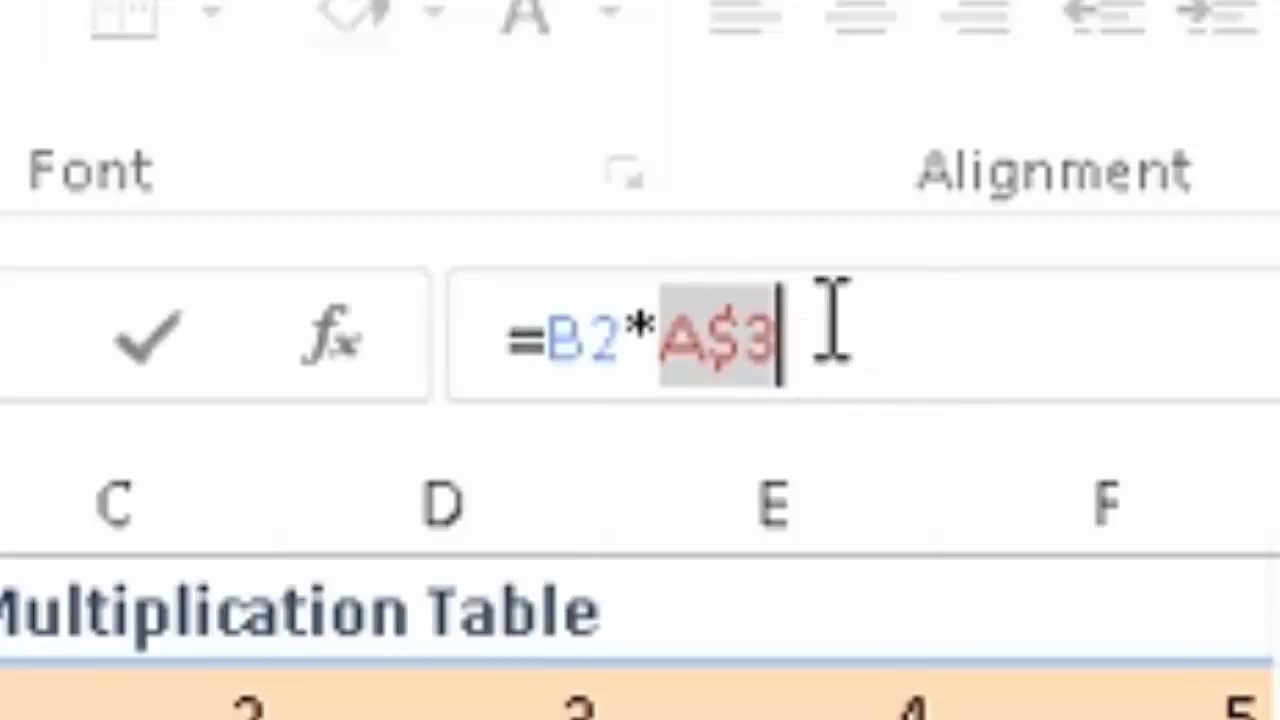
pyautogui.press('F4')
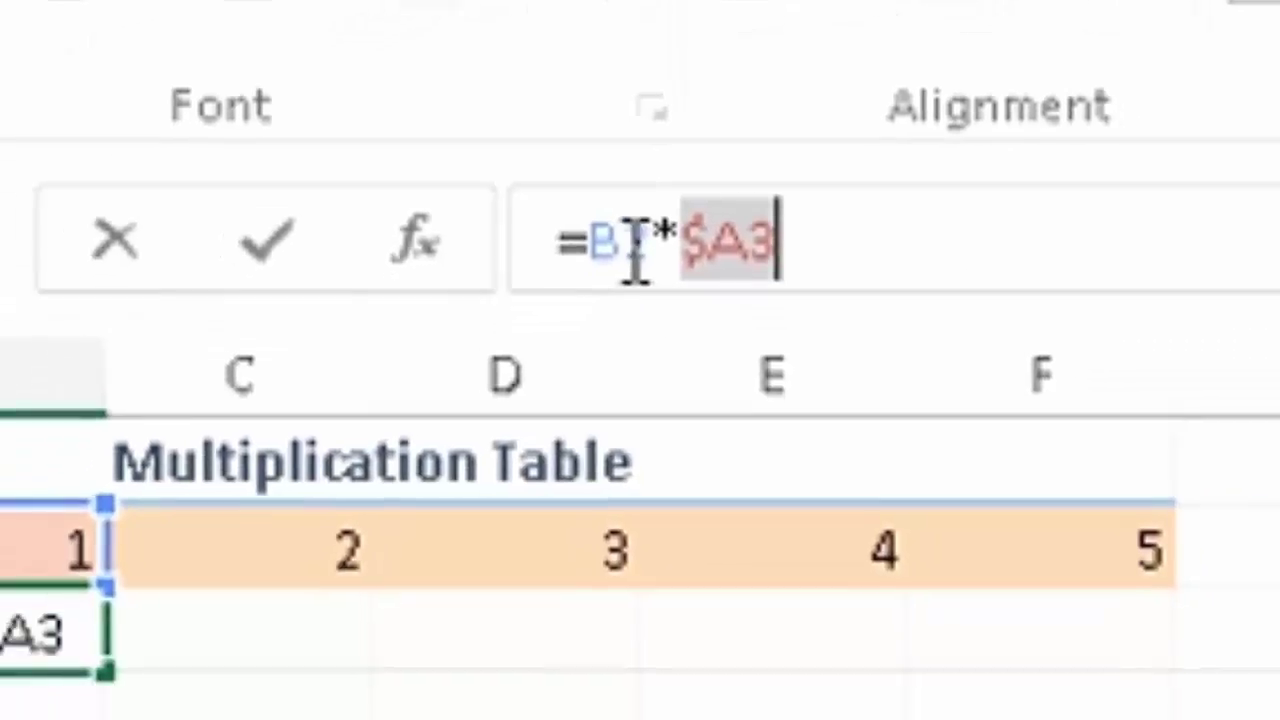
# Lock row 2 on the B2 reference and commit =B$2*$A3 in B3.
pyautogui.click(616, 340)
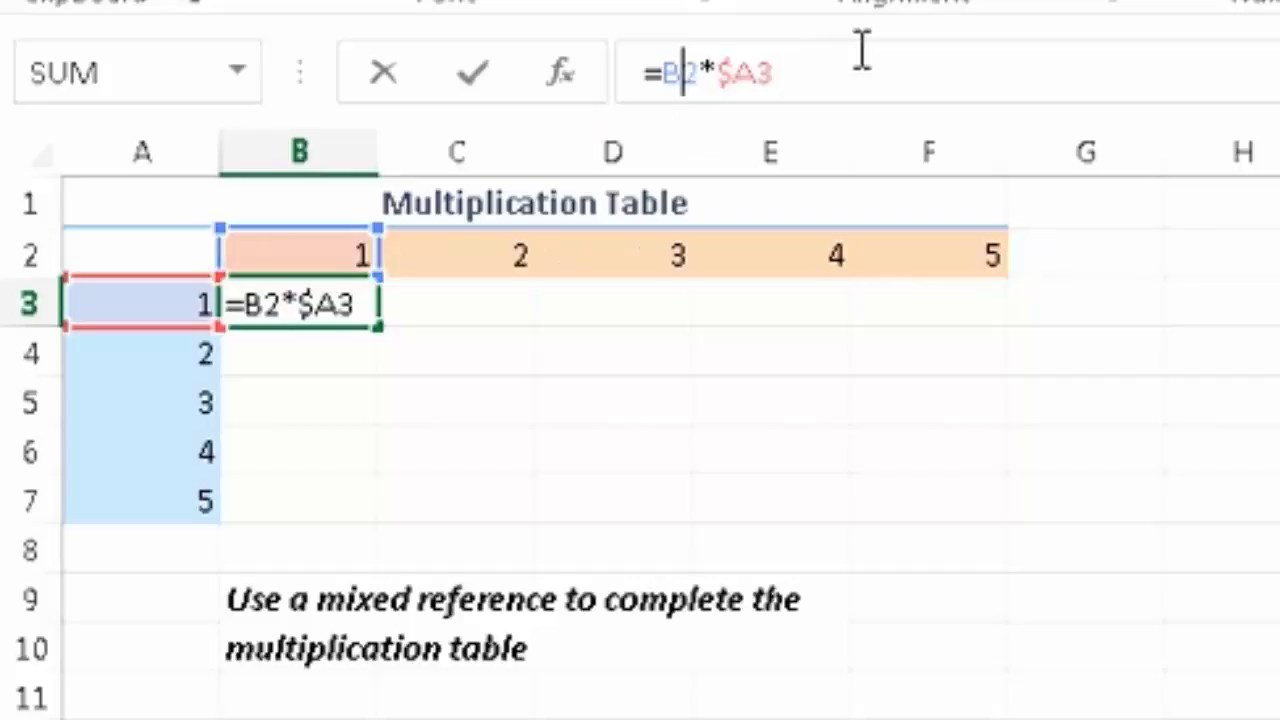
pyautogui.press('F4')
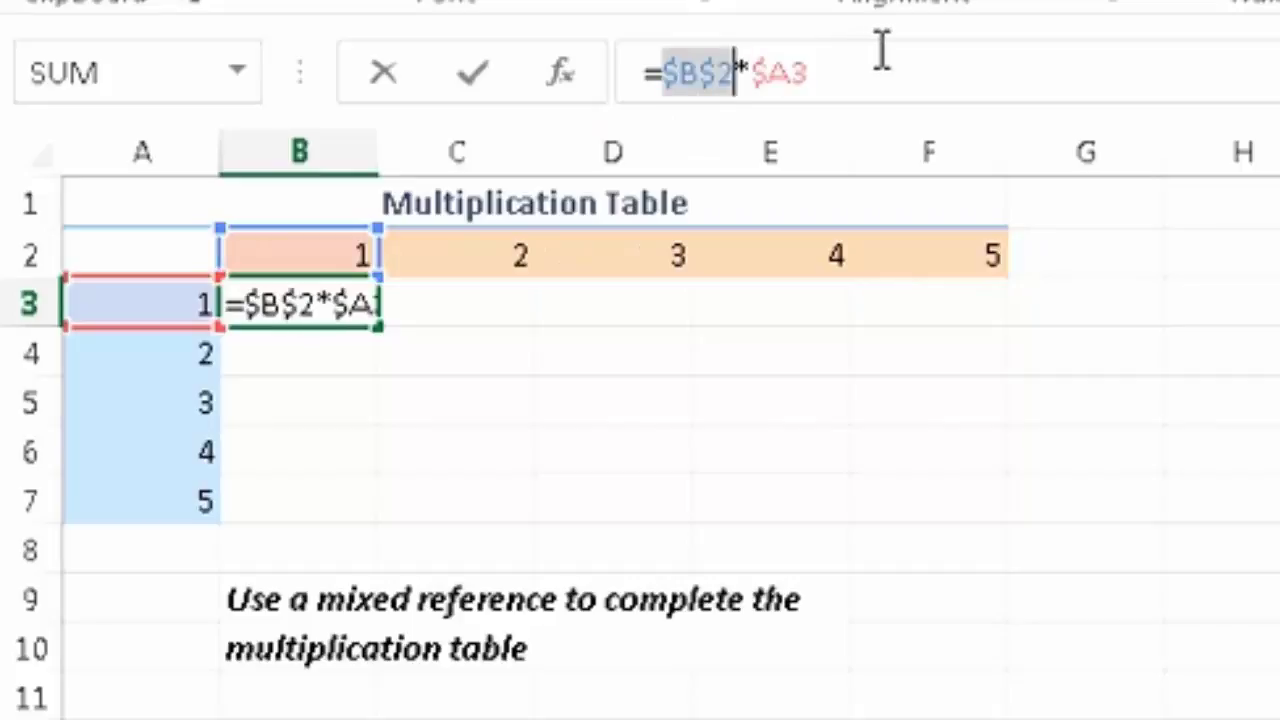
pyautogui.press('F4')
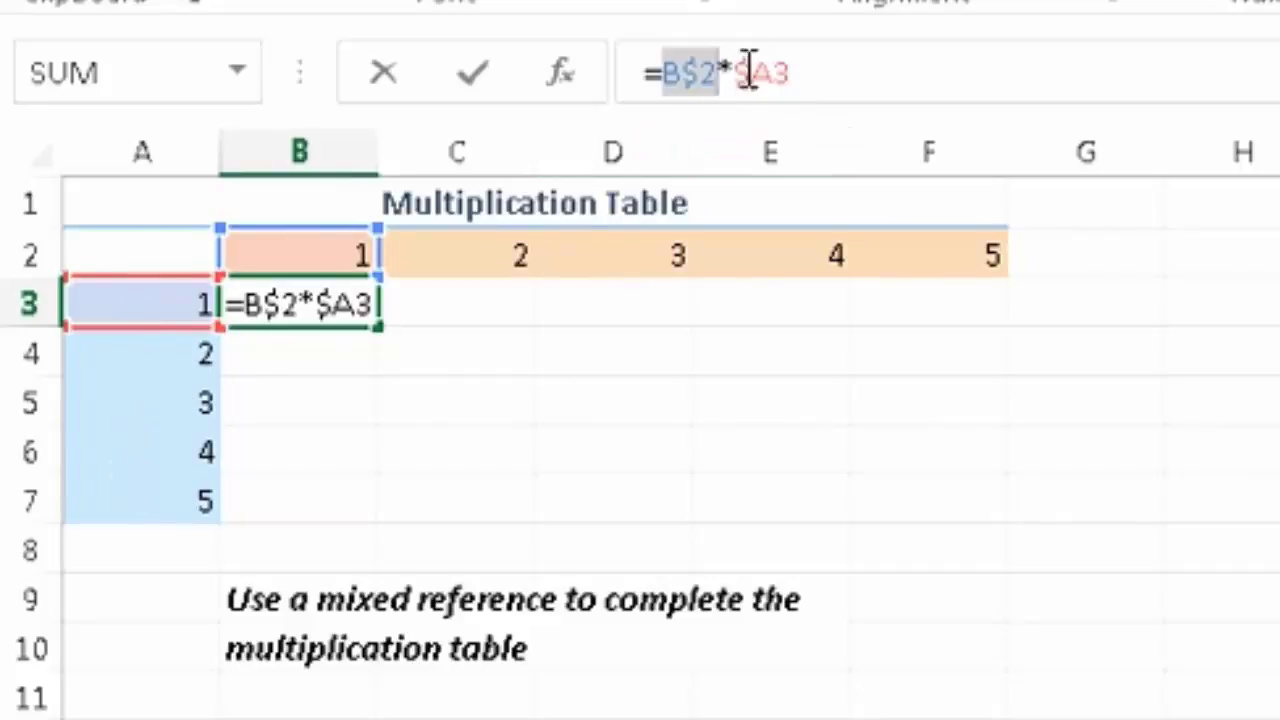
pyautogui.click(830, 74)
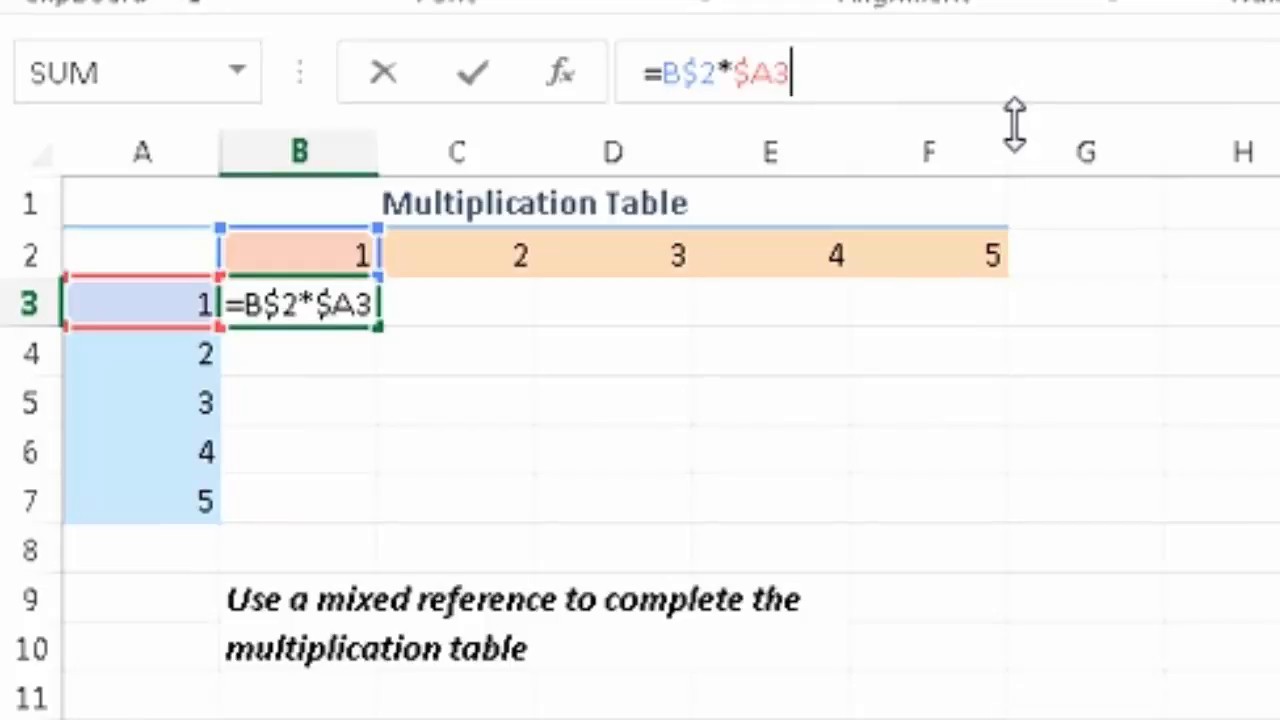
pyautogui.press('Return')
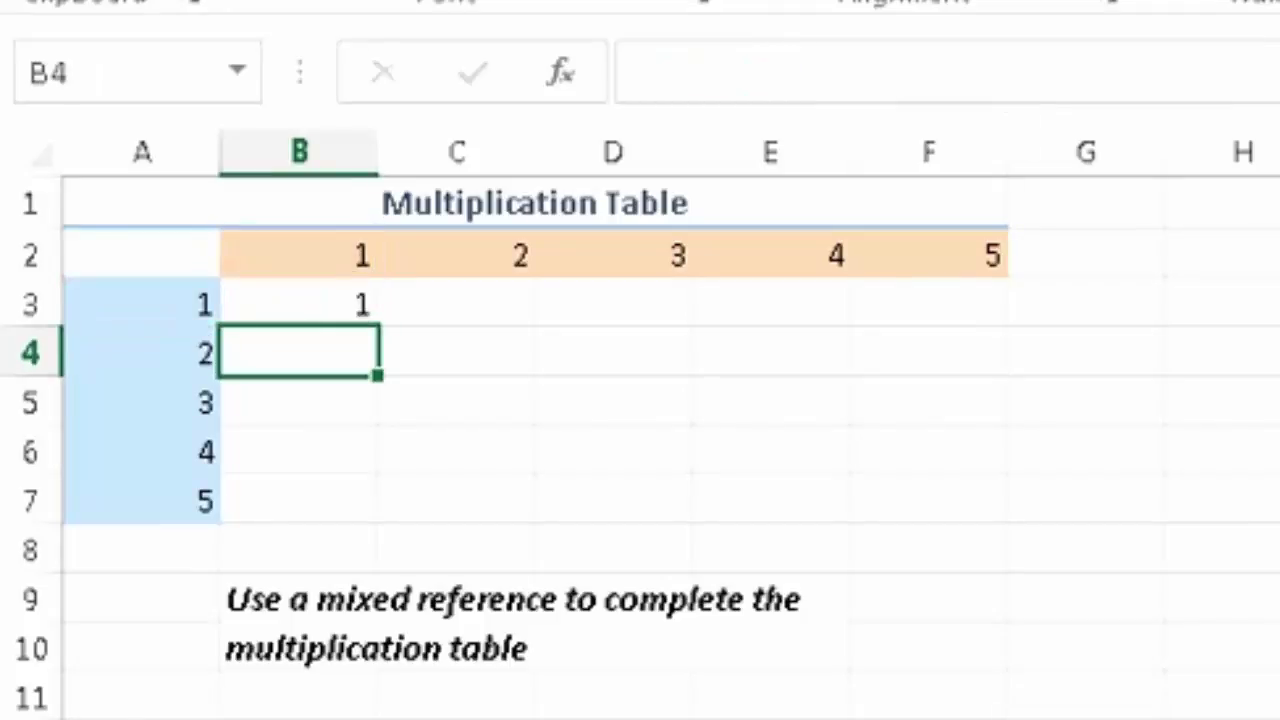
# Fill B3's mixed-reference formula across to F3 and down to row 7.
pyautogui.click(323, 298)
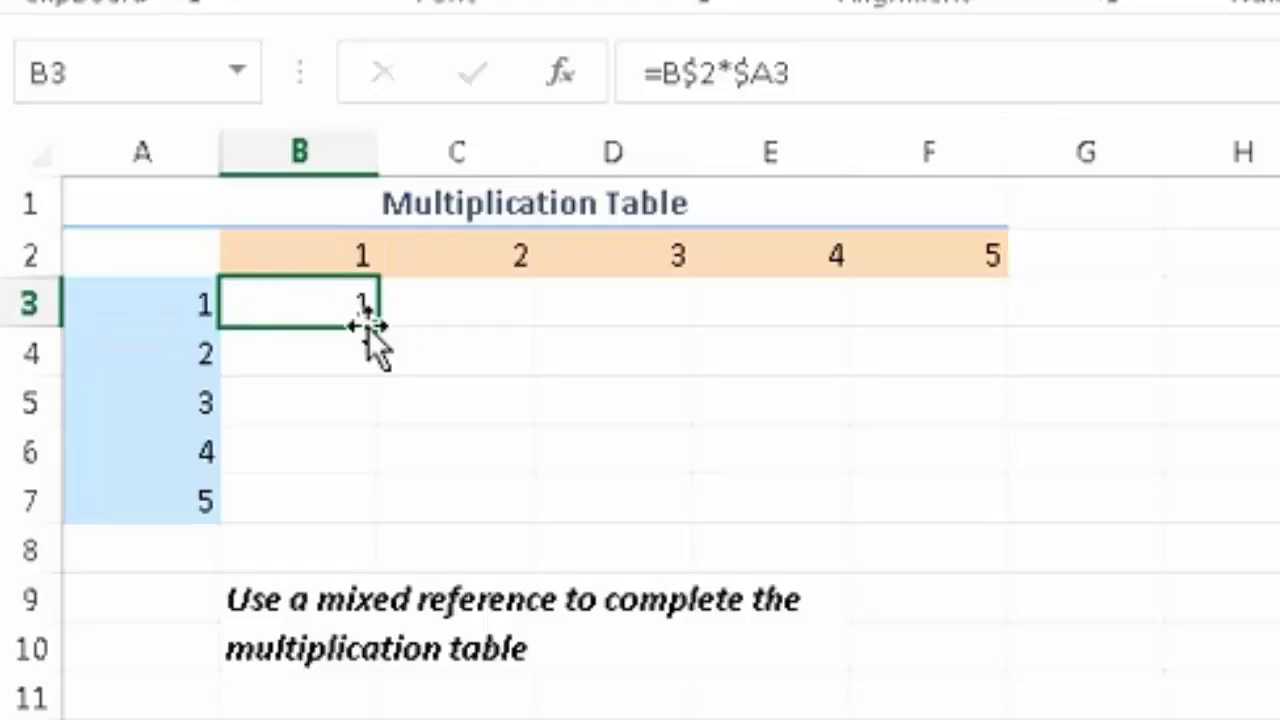
pyautogui.moveTo(376, 325); pyautogui.dragTo(958, 335)
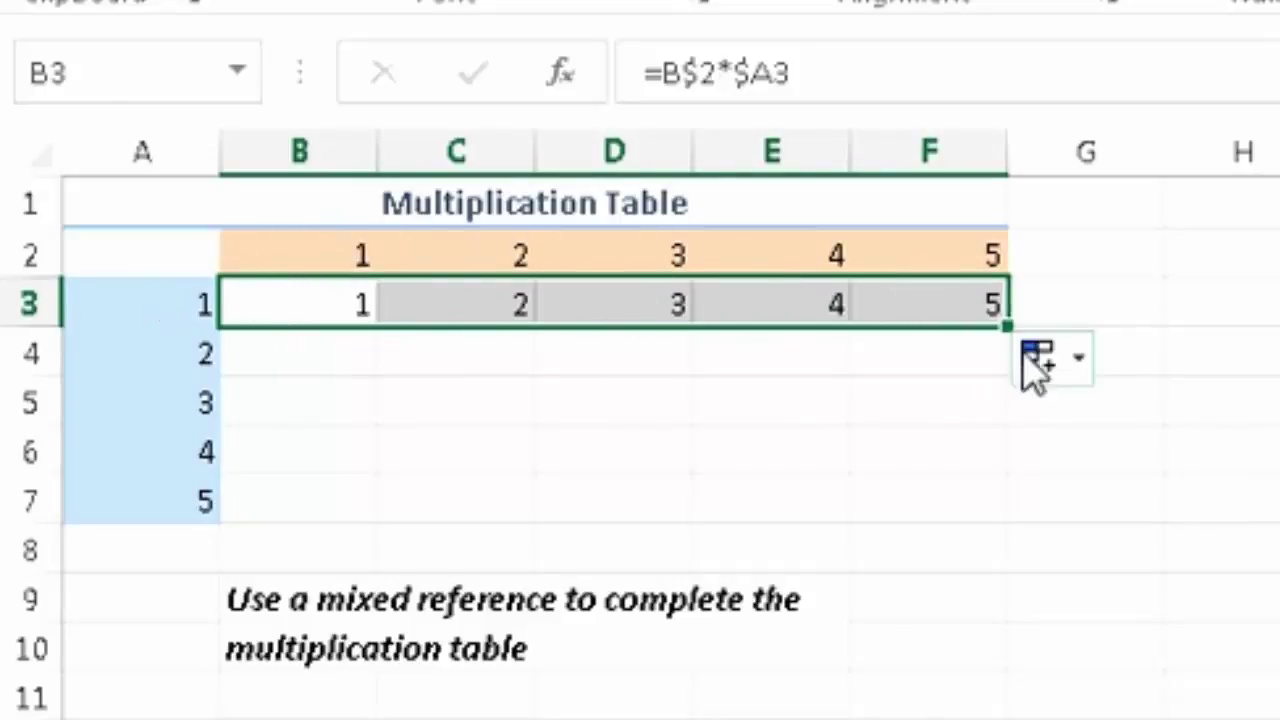
pyautogui.moveTo(1003, 325); pyautogui.dragTo(997, 503)
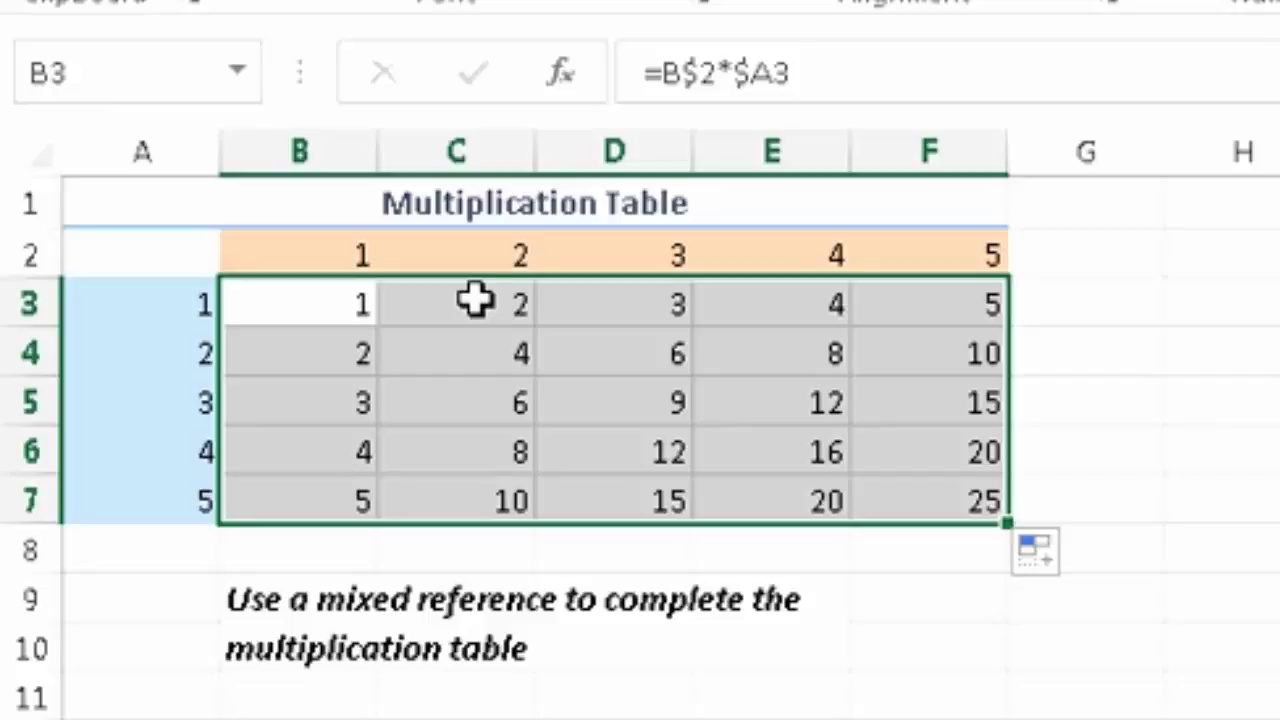
# Check the copied formulas in B3, C3 and F7, then move to the Sales Tax sheet.
pyautogui.click(320, 255)
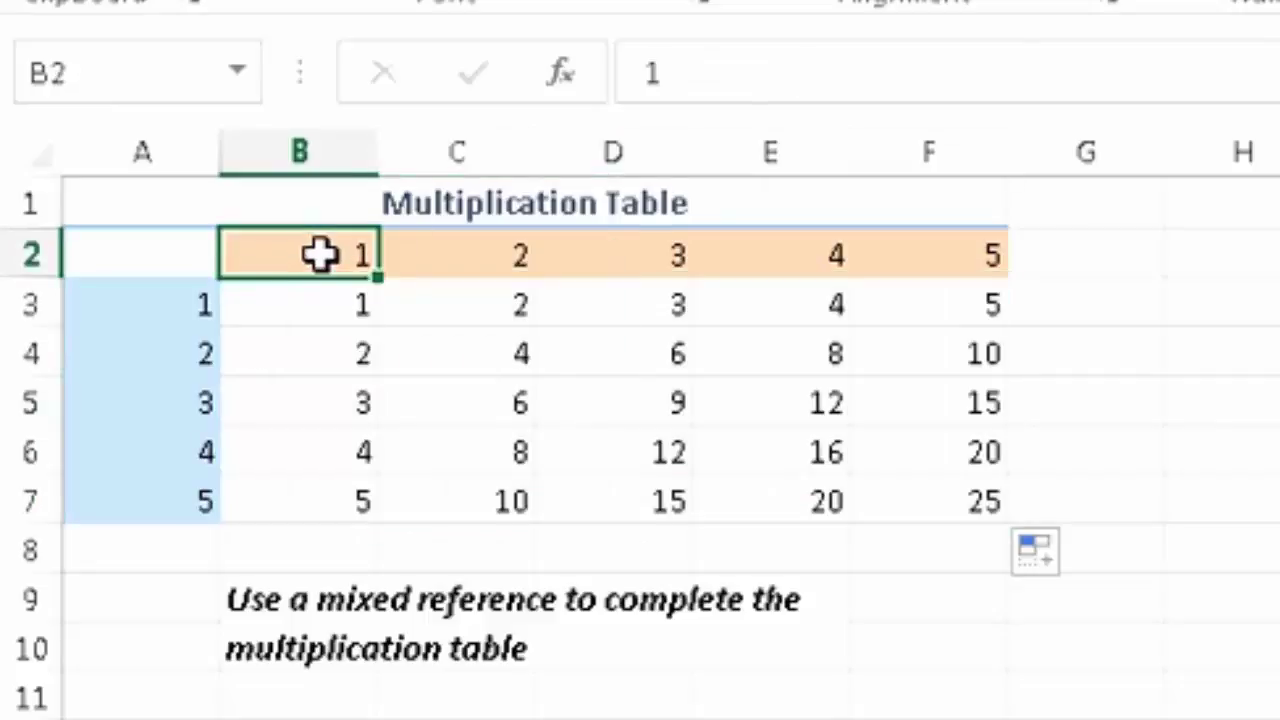
pyautogui.click(303, 309)
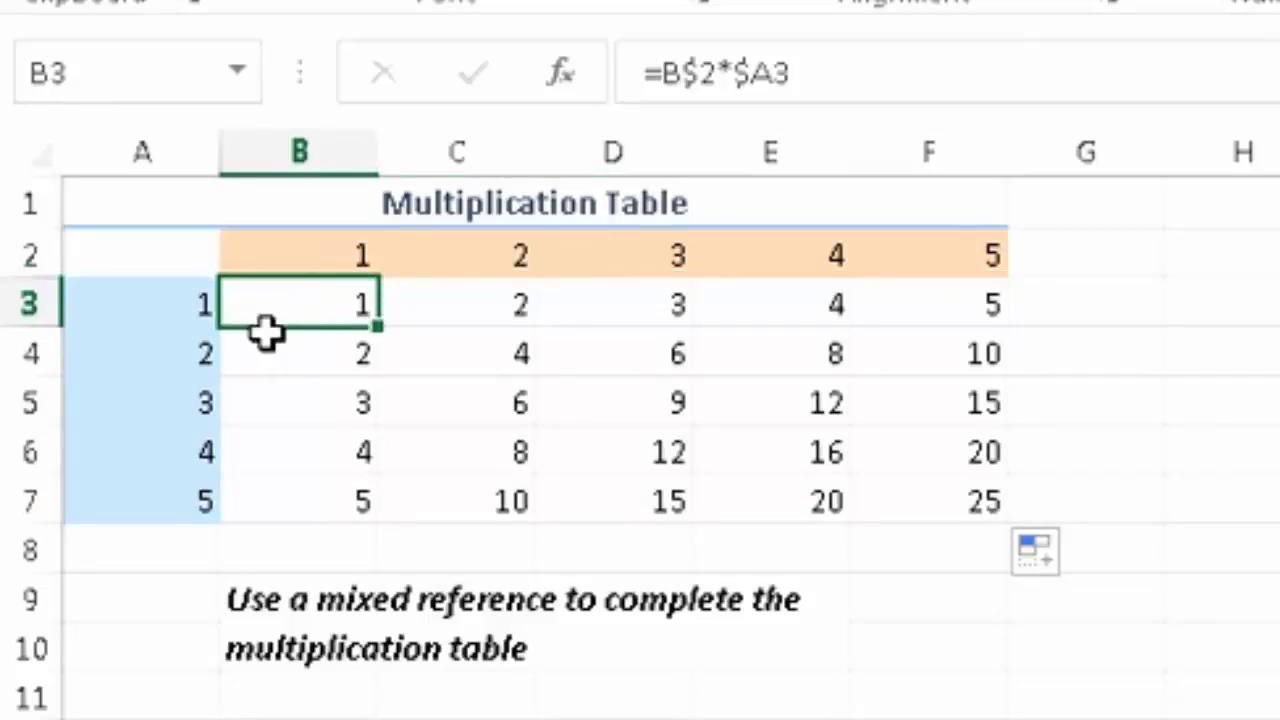
pyautogui.click(430, 314)
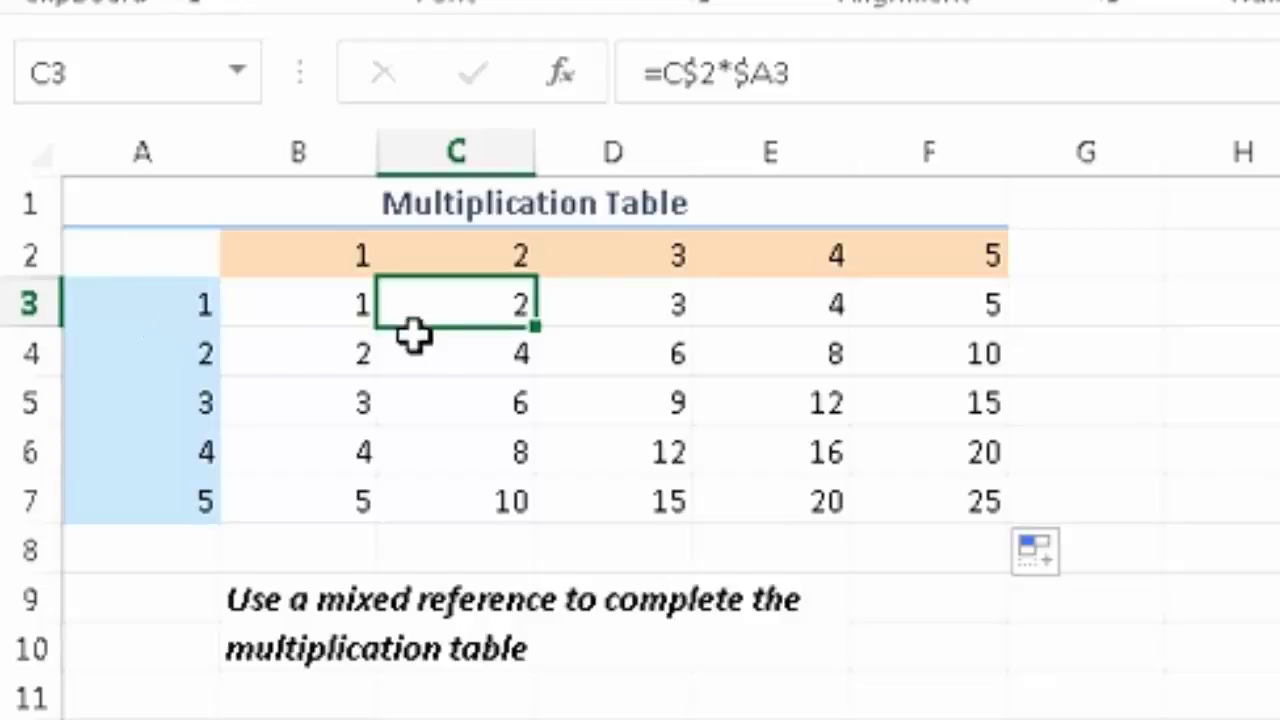
pyautogui.click(935, 487)
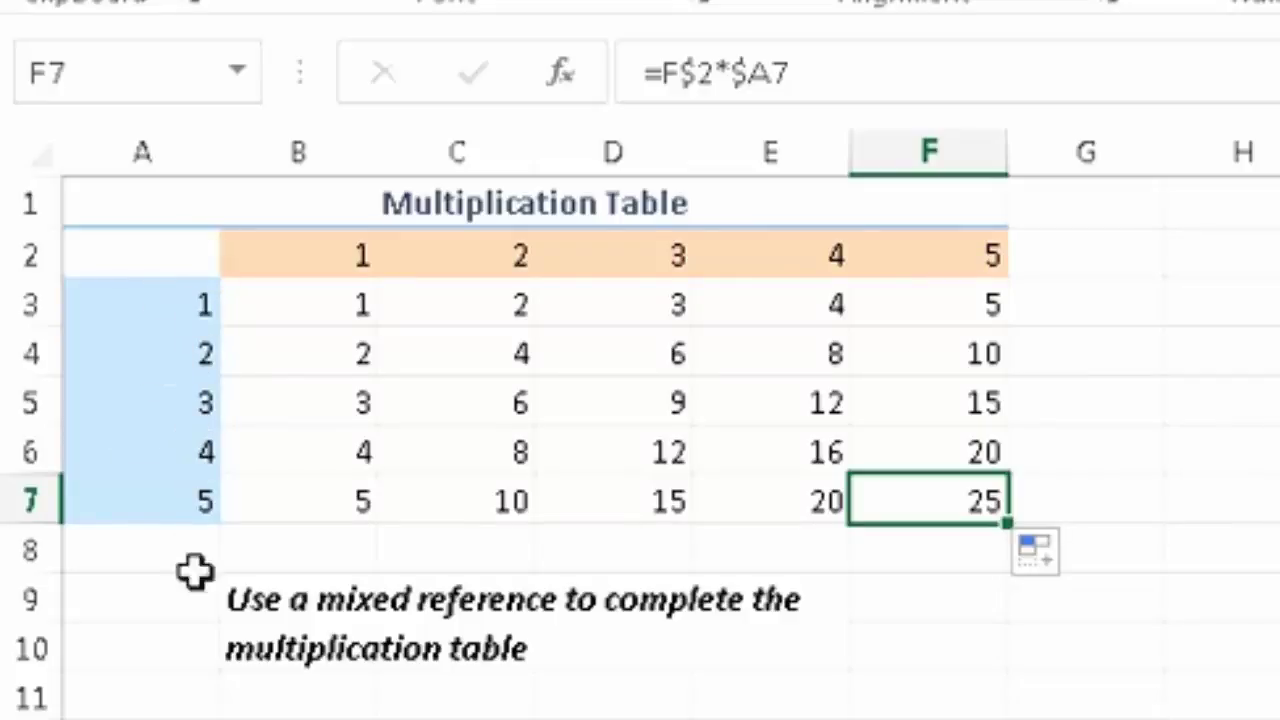
pyautogui.click(360, 268)
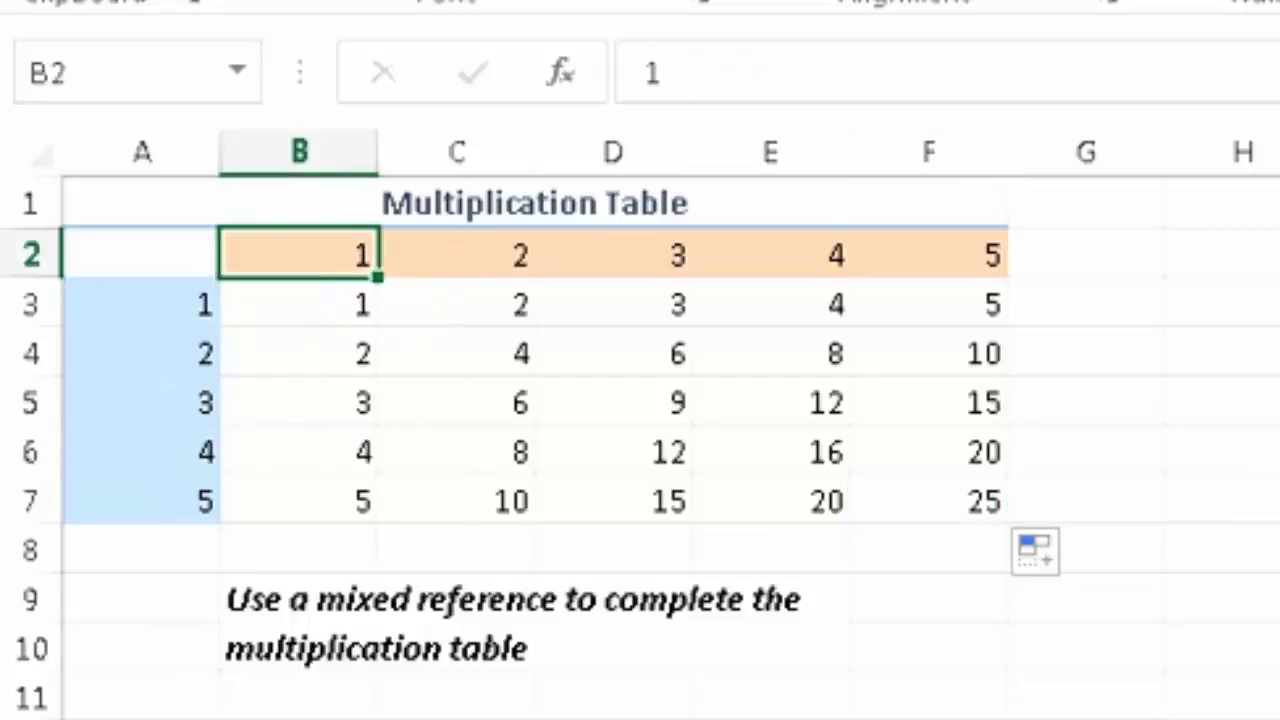
pyautogui.hotkey('ctrl', 'pagedown')
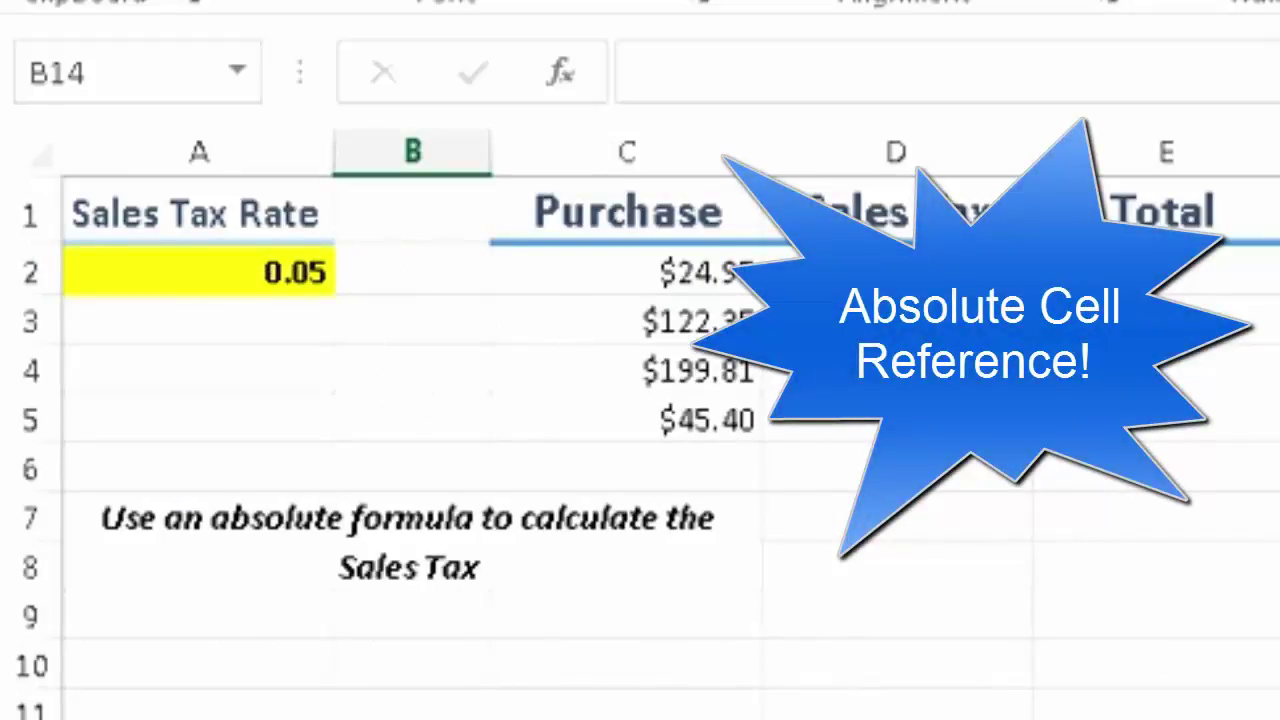
# Enter =C2*A2 in D2 for the sales tax, showing $1.25.
pyautogui.click(800, 275)
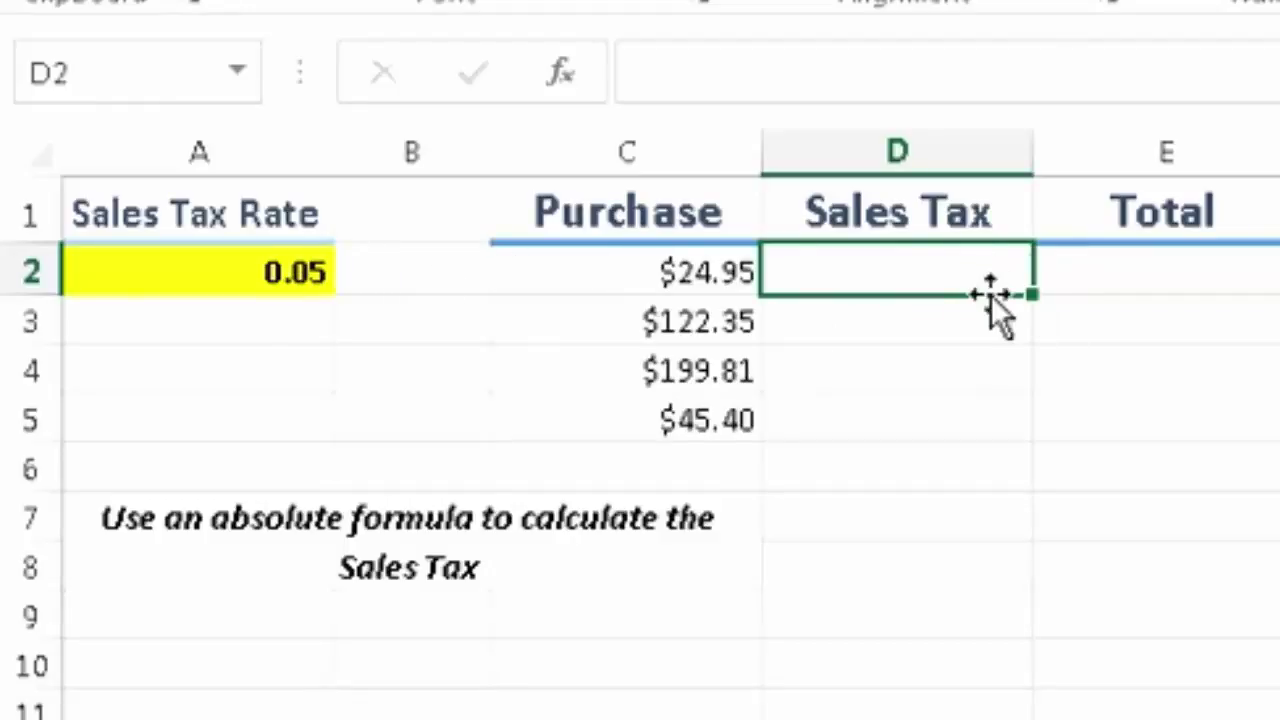
pyautogui.write('=')
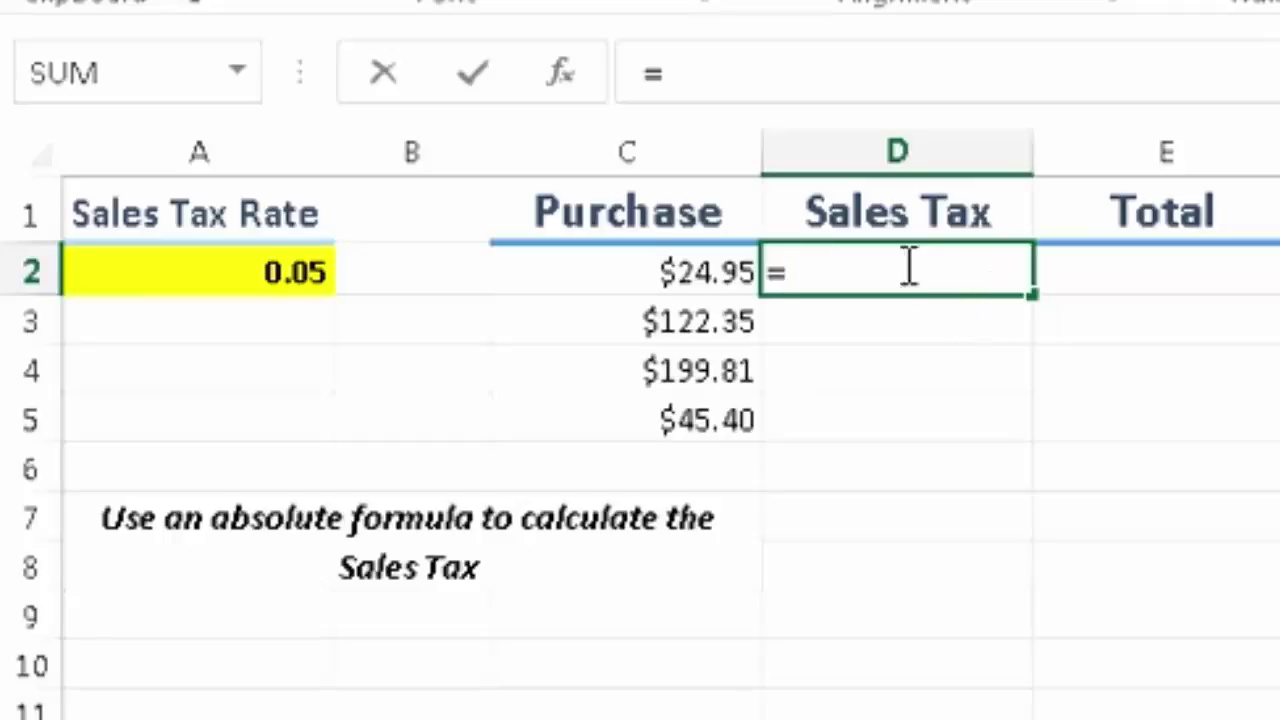
pyautogui.click(695, 280)
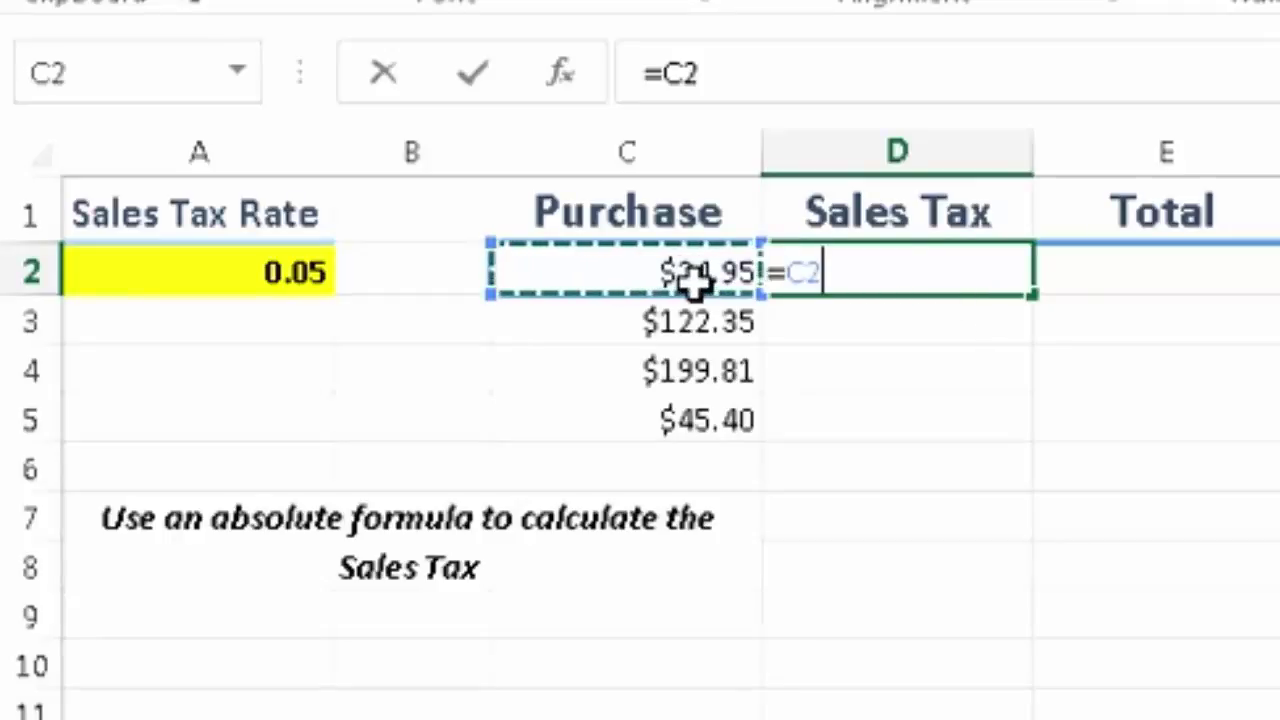
pyautogui.write('*')
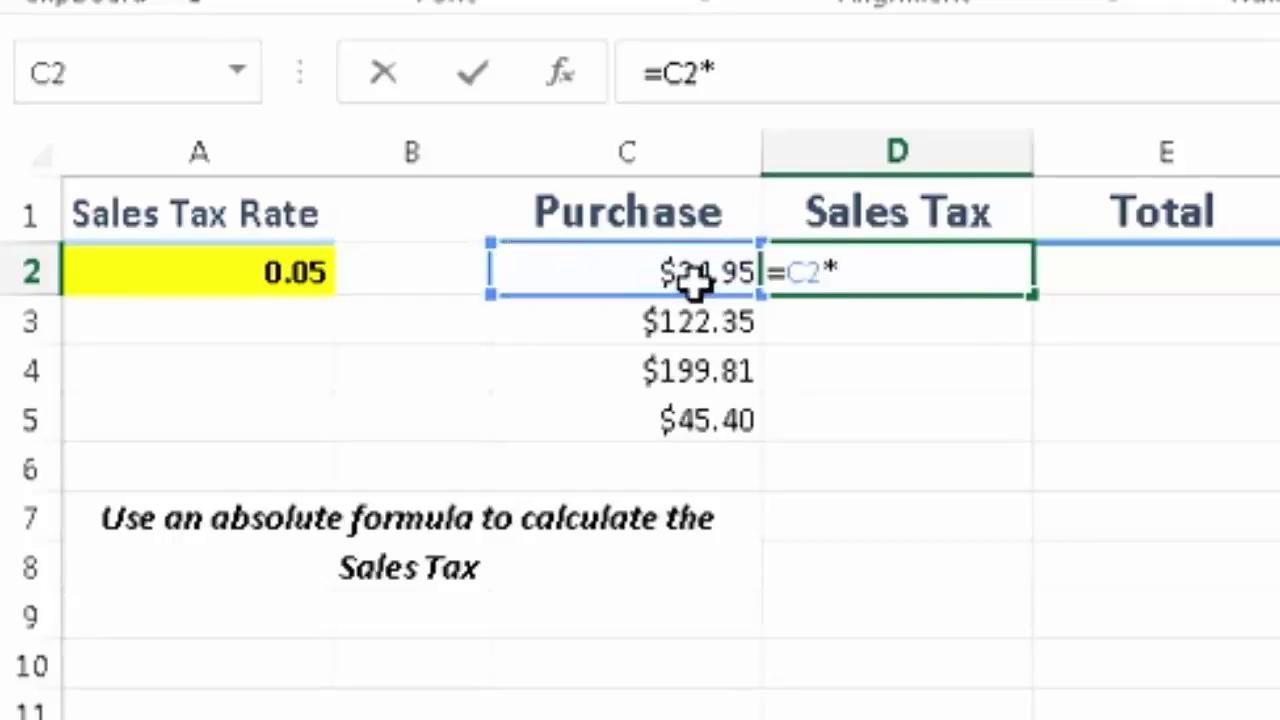
pyautogui.click(303, 274)
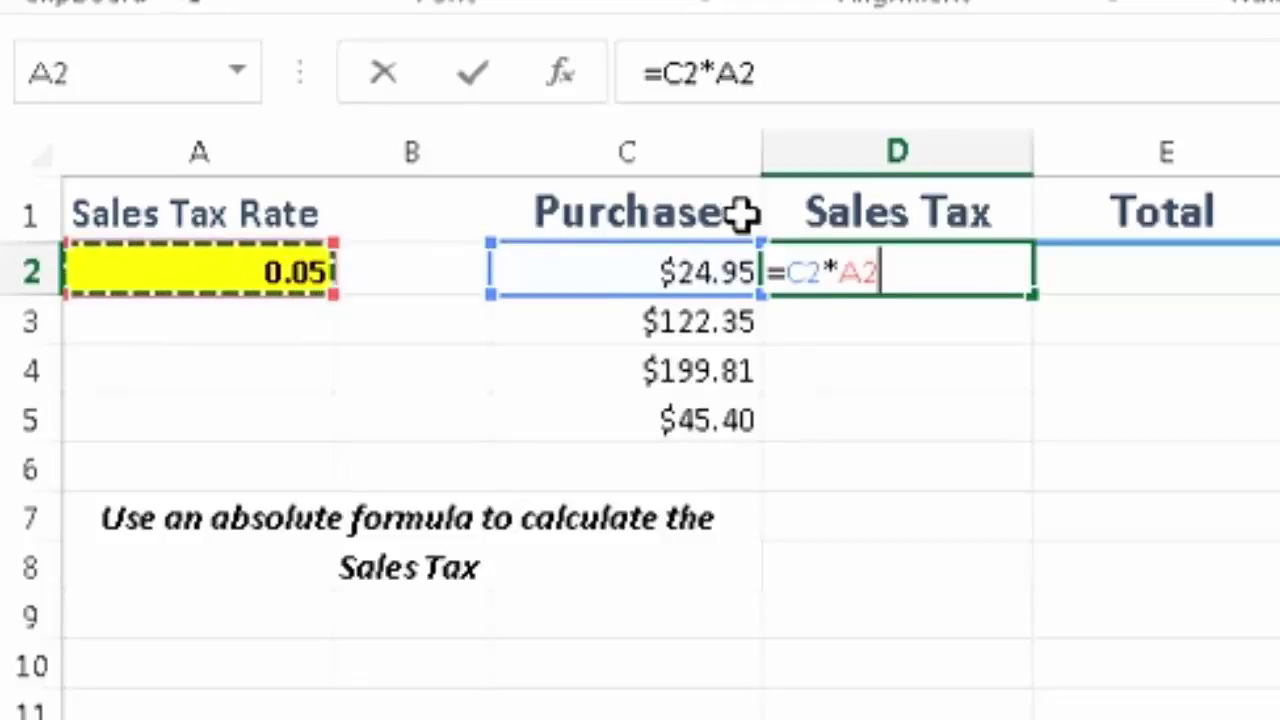
pyautogui.press('Return')
# Fill D2 down to D5, see the $0.00 results from empty A3, and select D3:D5.
pyautogui.click(923, 285)
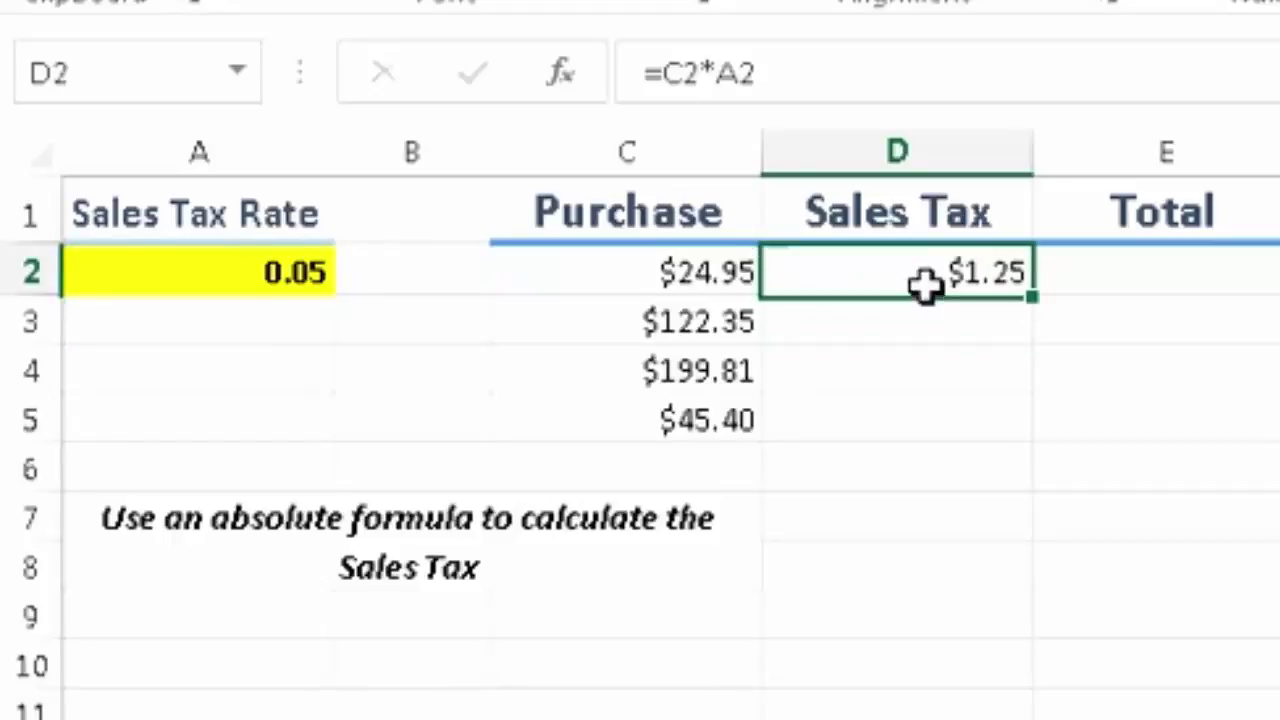
pyautogui.moveTo(1032, 297); pyautogui.dragTo(1050, 445)
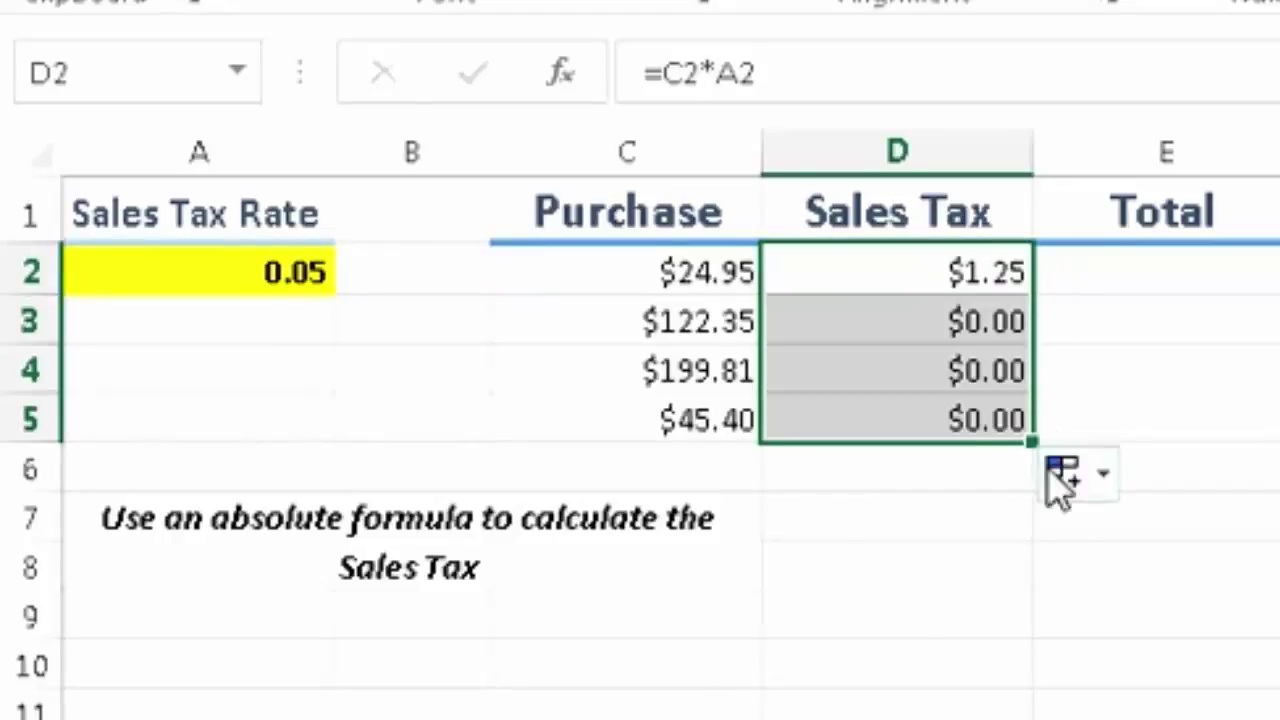
pyautogui.click(980, 469)
pyautogui.click(978, 333)
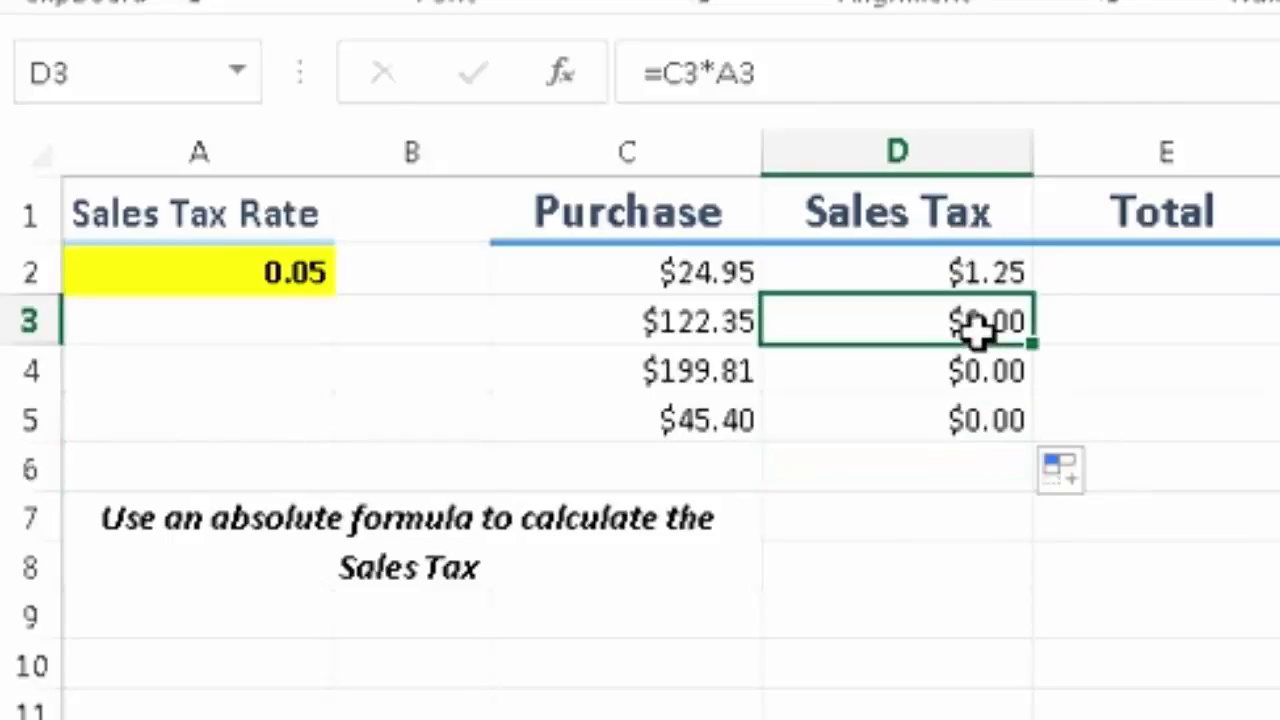
pyautogui.click(237, 340)
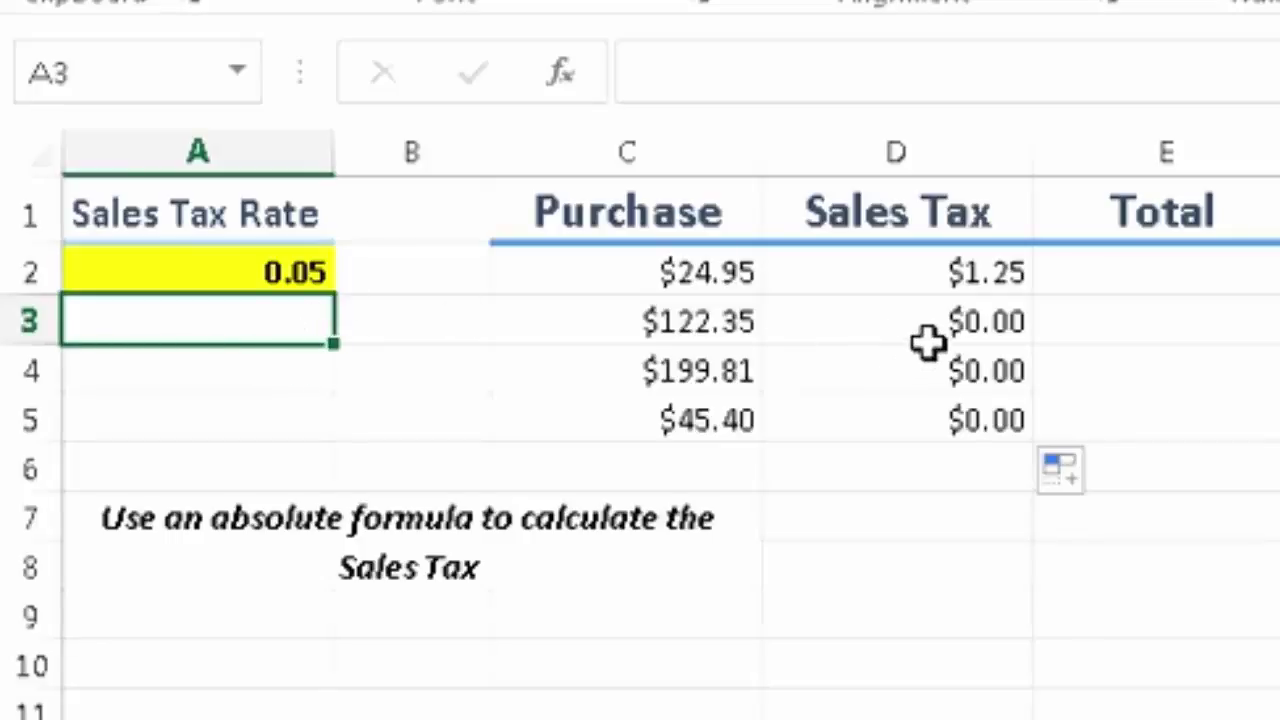
pyautogui.moveTo(935, 312); pyautogui.dragTo(955, 420)
pyautogui.rightClick(955, 420)
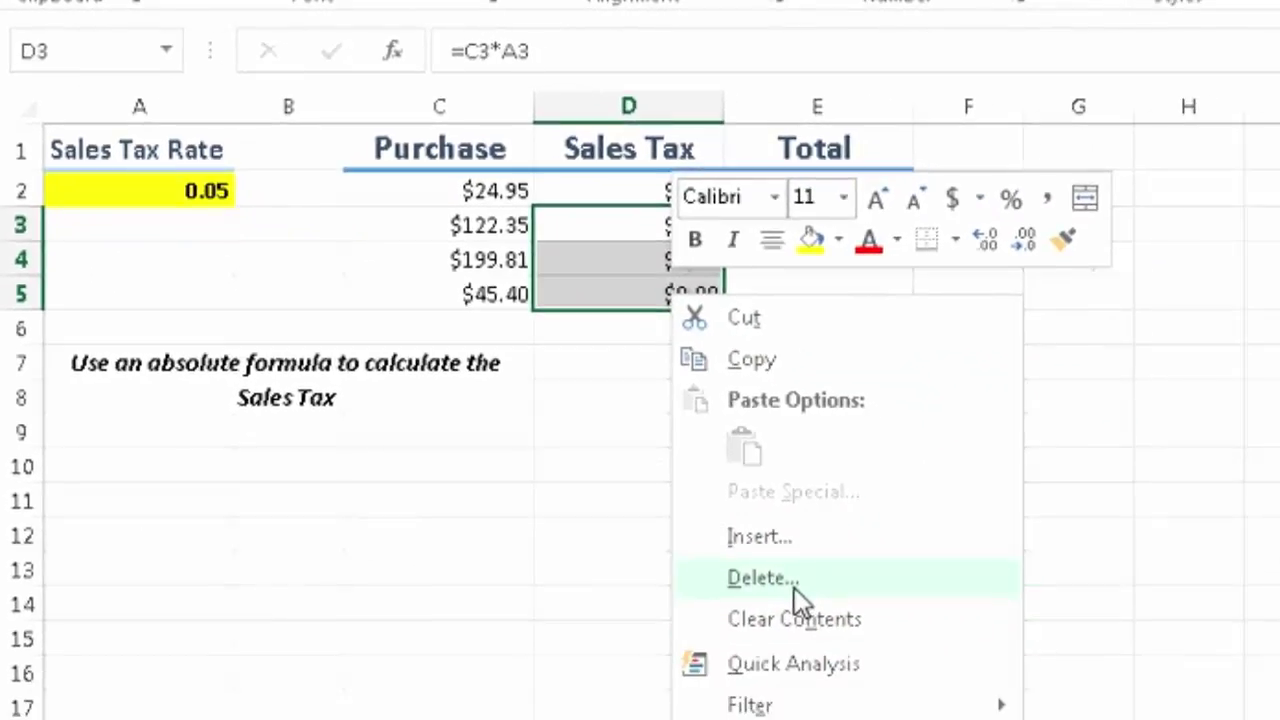
# Clear D3:D5 and make D2's rate reference absolute: =C2*$A$2.
pyautogui.click(803, 616)
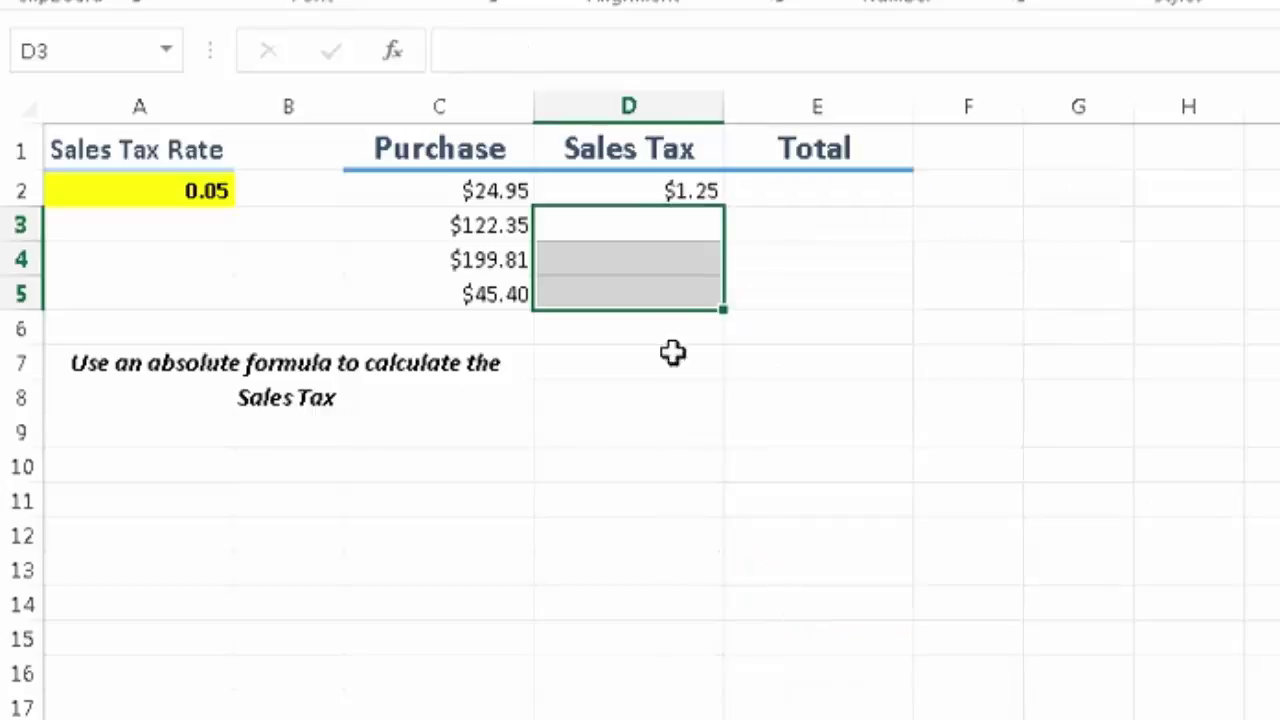
pyautogui.click(665, 195)
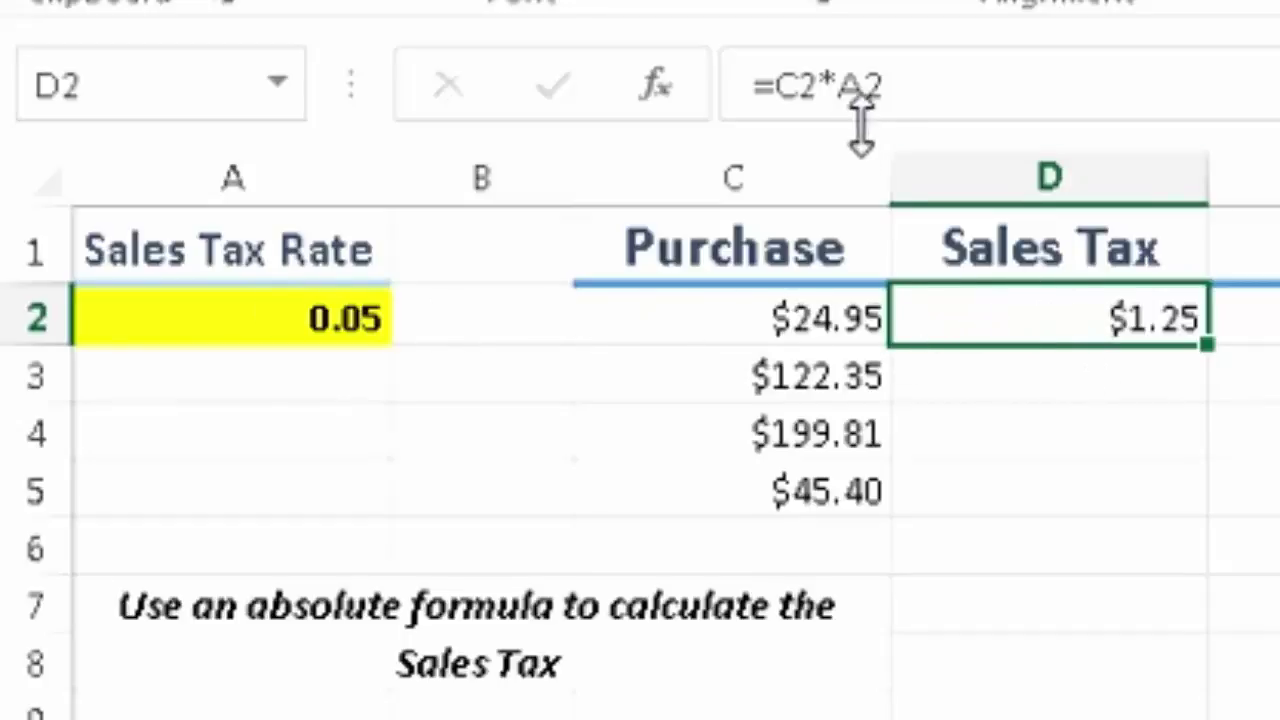
pyautogui.click(263, 314)
pyautogui.click(1094, 321)
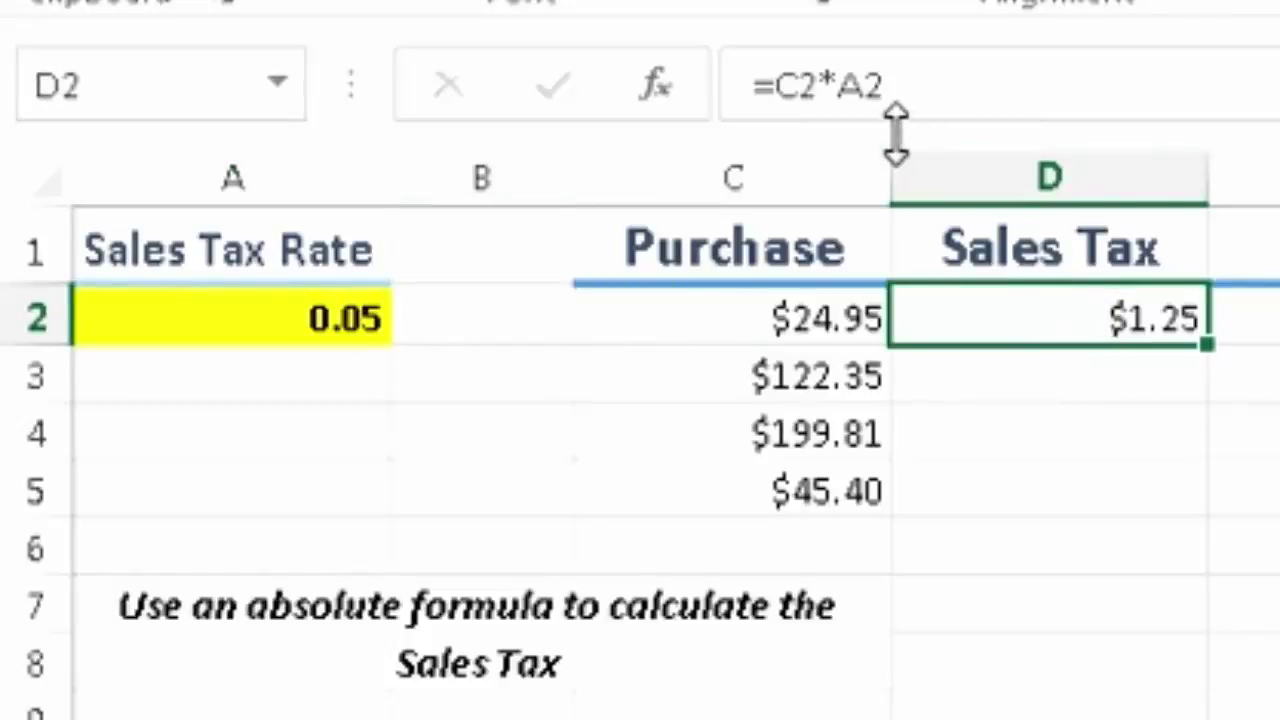
pyautogui.moveTo(887, 90); pyautogui.dragTo(848, 100)
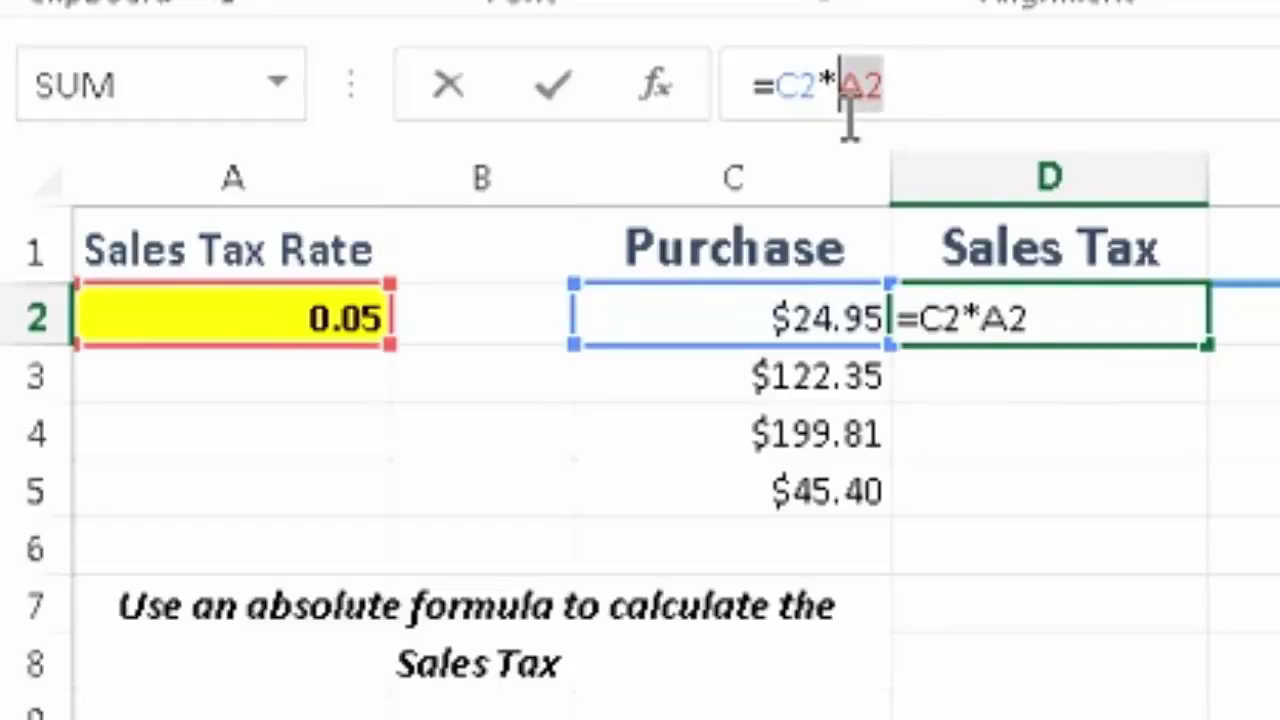
pyautogui.press('F4')
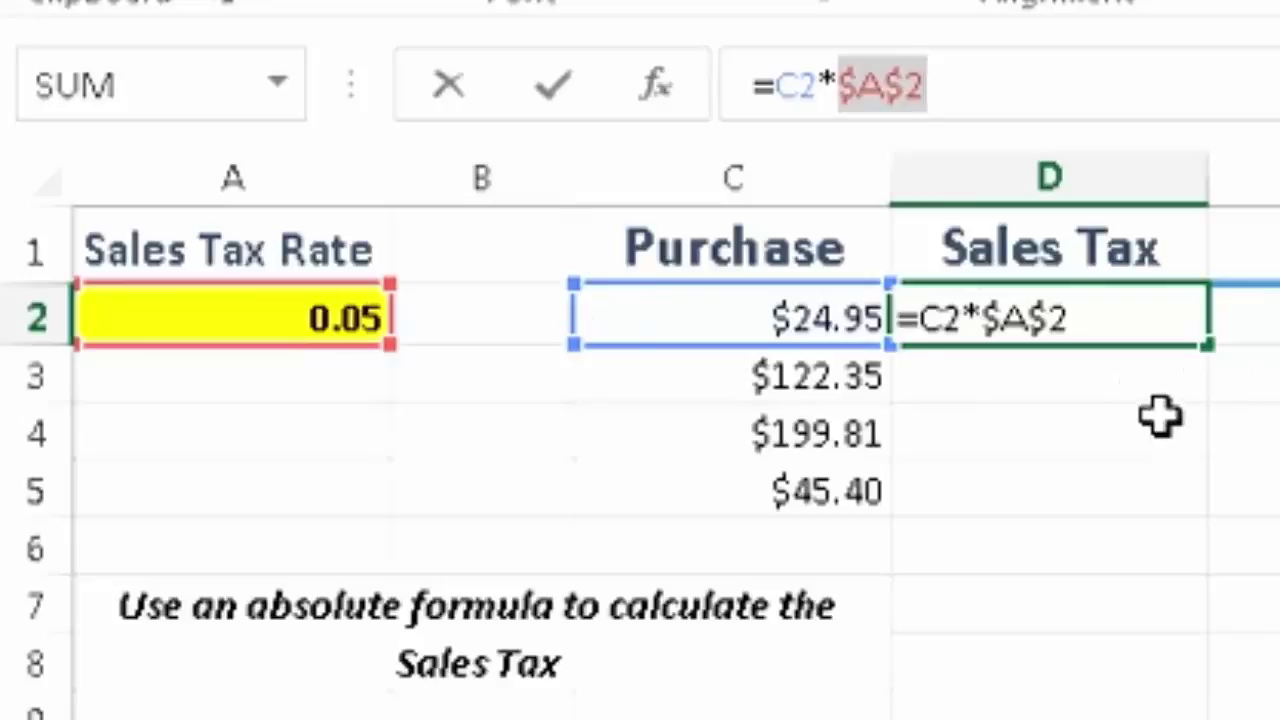
pyautogui.press('Return')
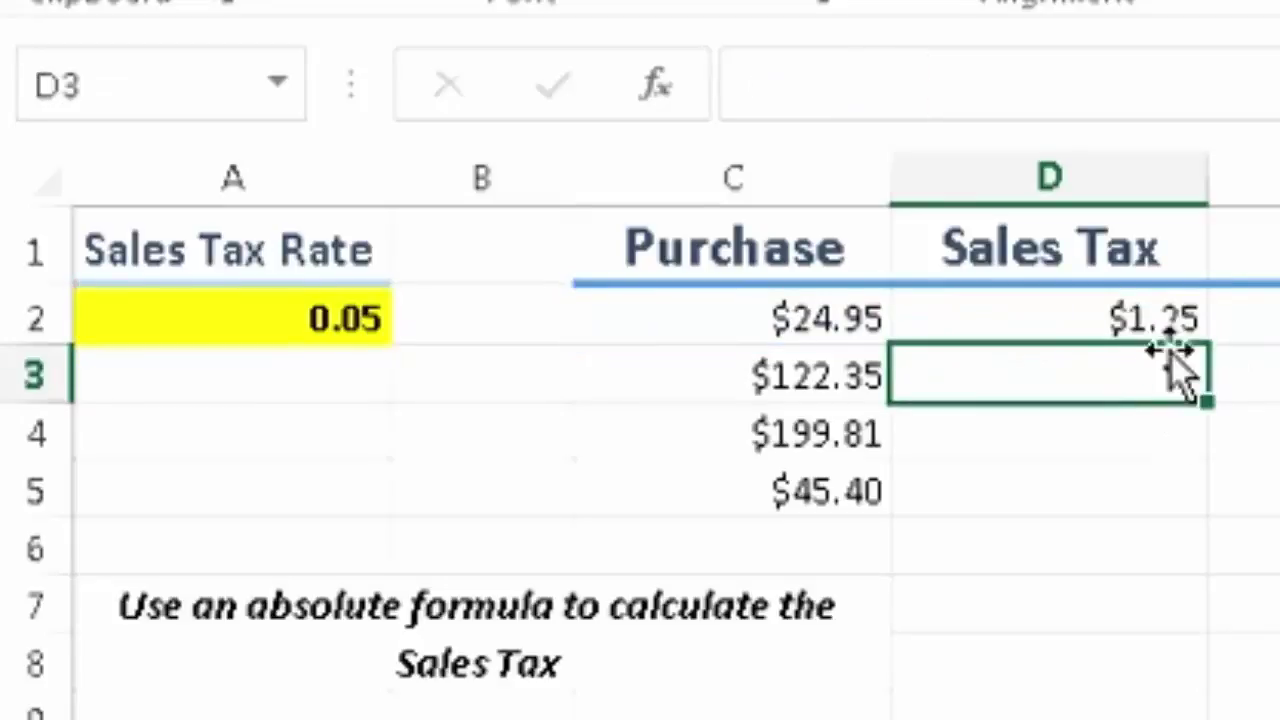
# Fill the corrected formula down to D5, giving $6.12, $9.99 and $2.27.
pyautogui.click(1182, 320)
pyautogui.moveTo(1208, 386); pyautogui.dragTo(1209, 514)
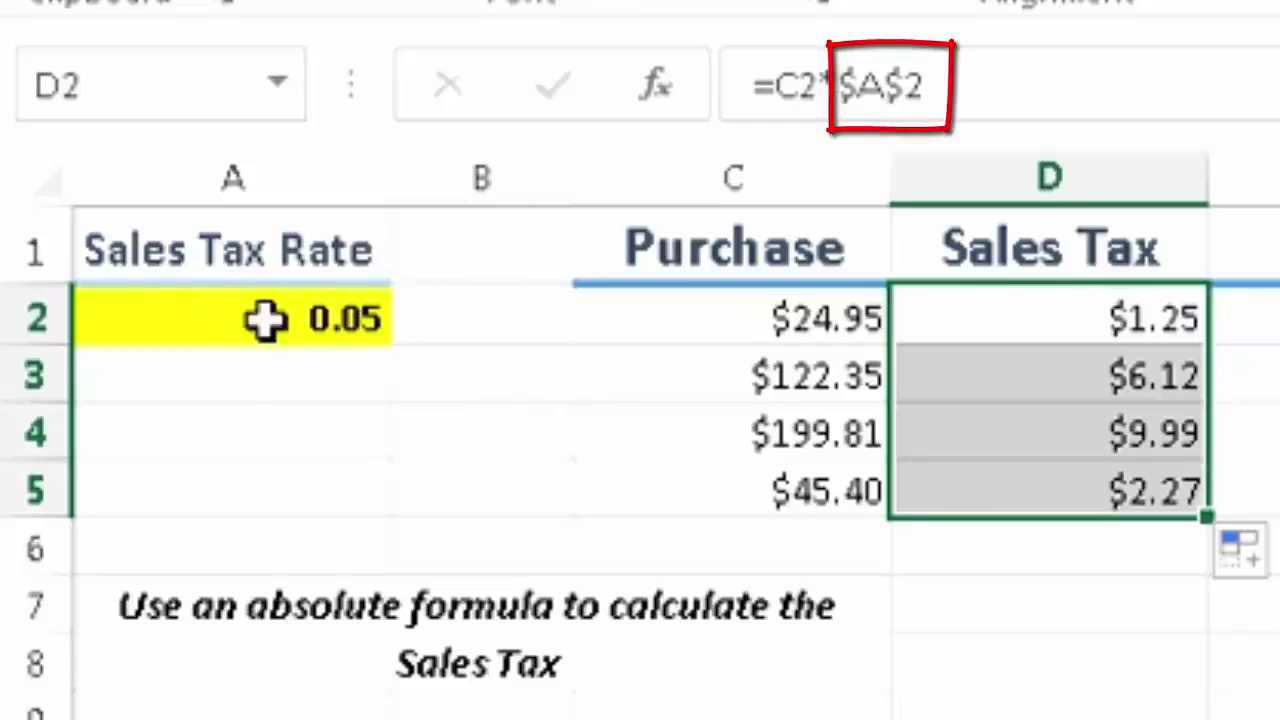
pyautogui.click(1037, 488)
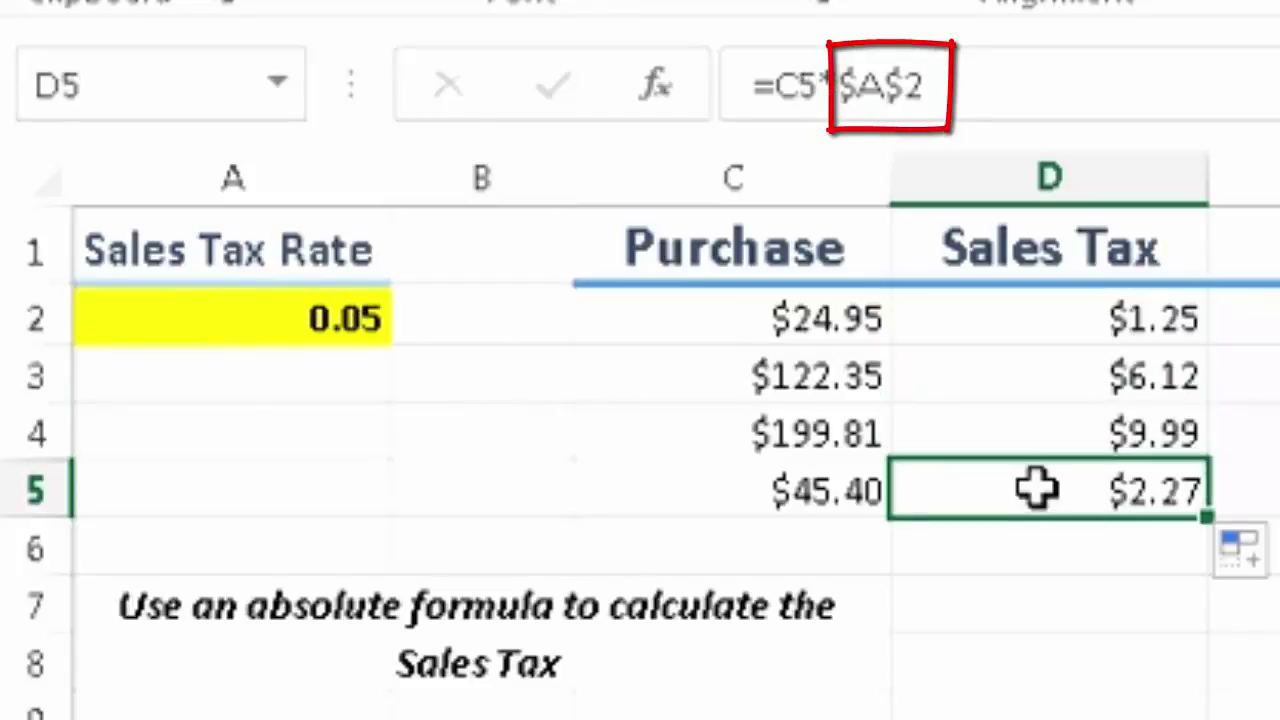
pyautogui.click(1063, 439)
pyautogui.click(1047, 373)
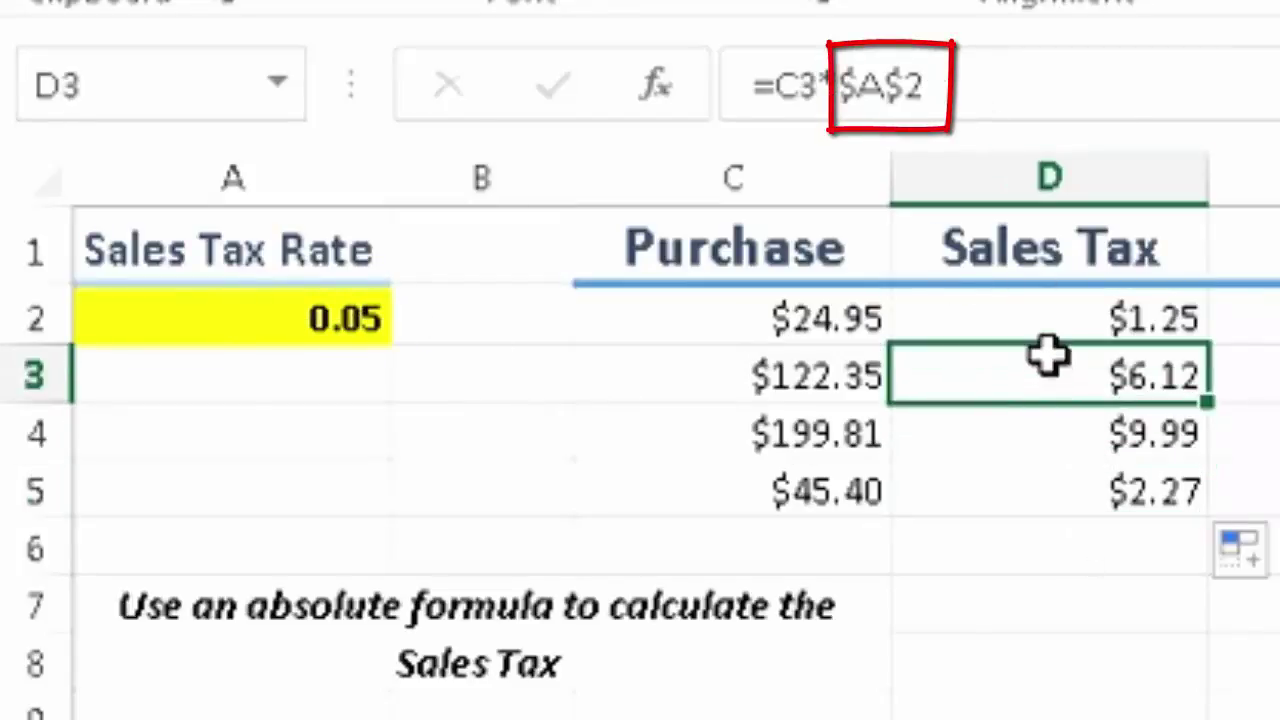
pyautogui.click(1216, 318)
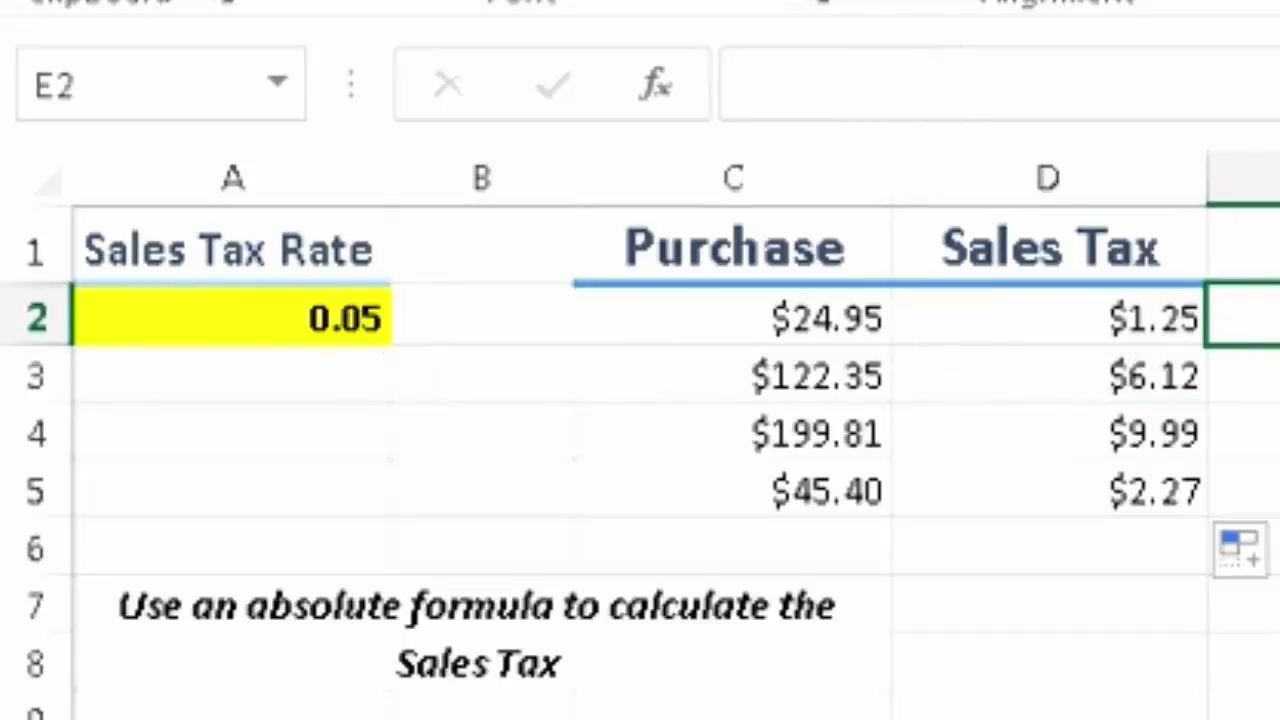
# Enter =C2+D2 in E2 and fill to E5 for totals $26.20, $128.47, $209.80, $47.67.
pyautogui.write('=')
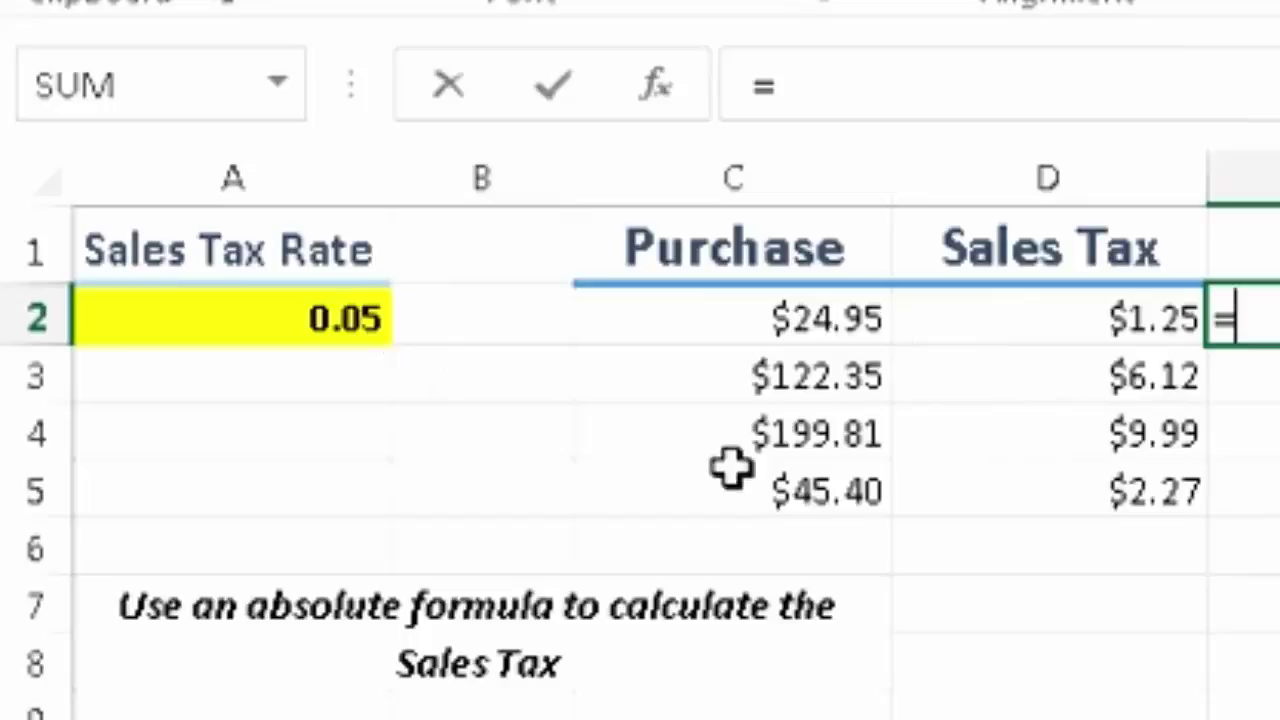
pyautogui.click(790, 318)
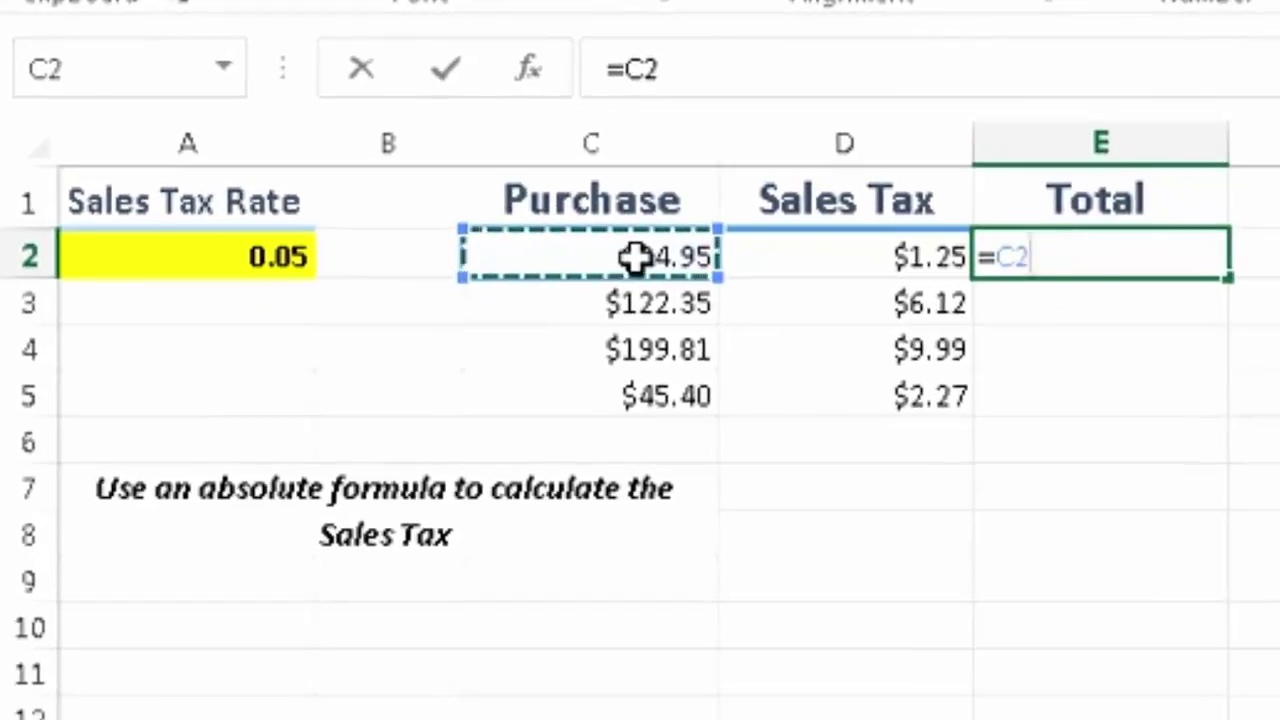
pyautogui.write('+')
pyautogui.click(785, 258)
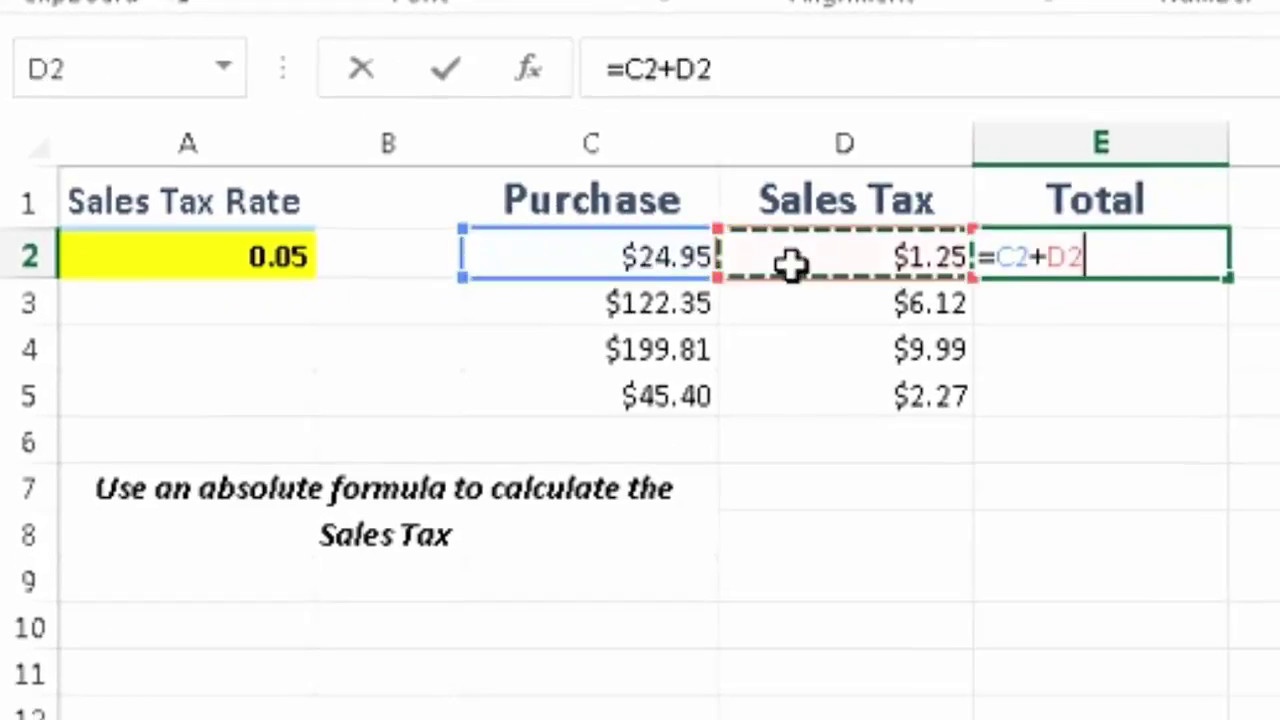
pyautogui.press('Return')
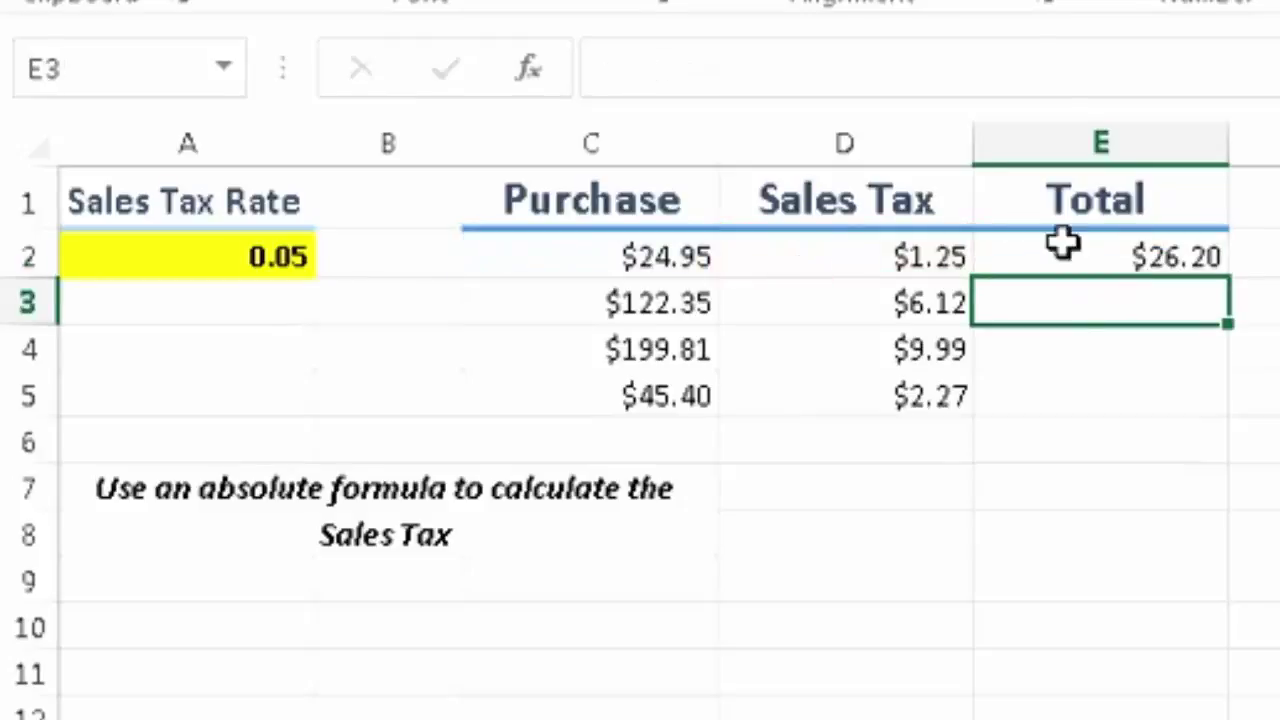
pyautogui.click(1145, 256)
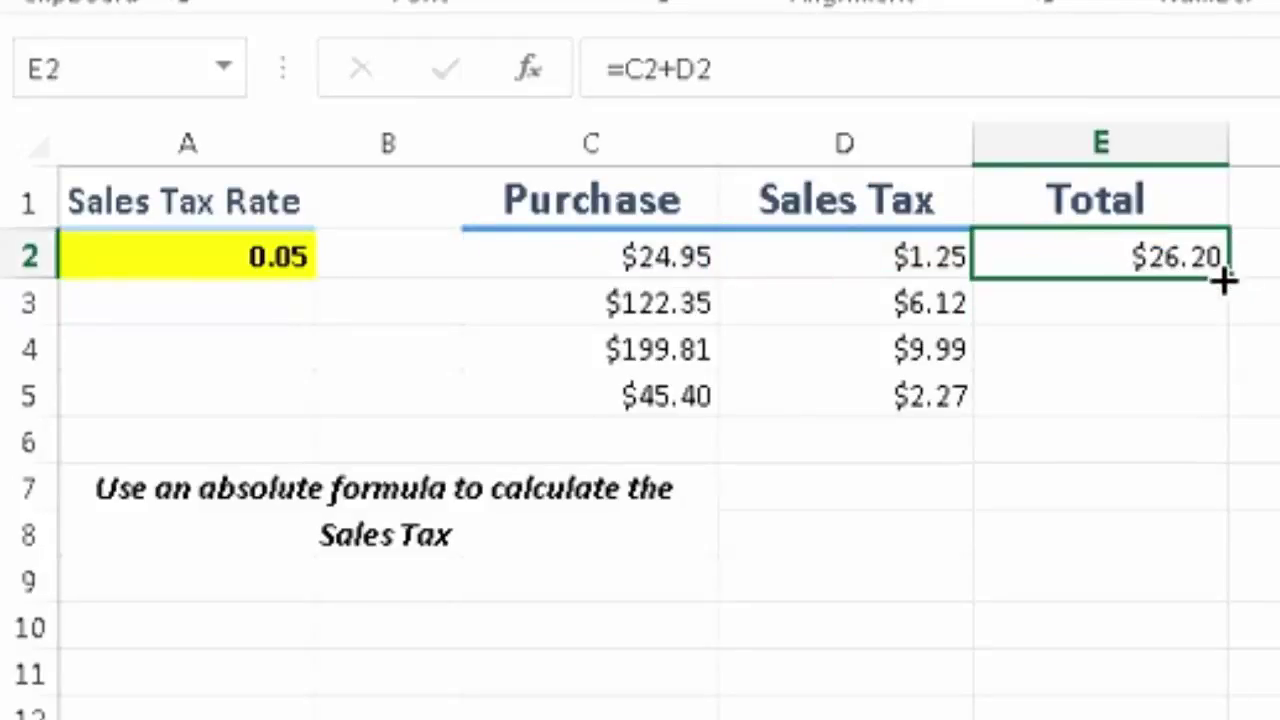
pyautogui.moveTo(1226, 282); pyautogui.dragTo(1214, 410)
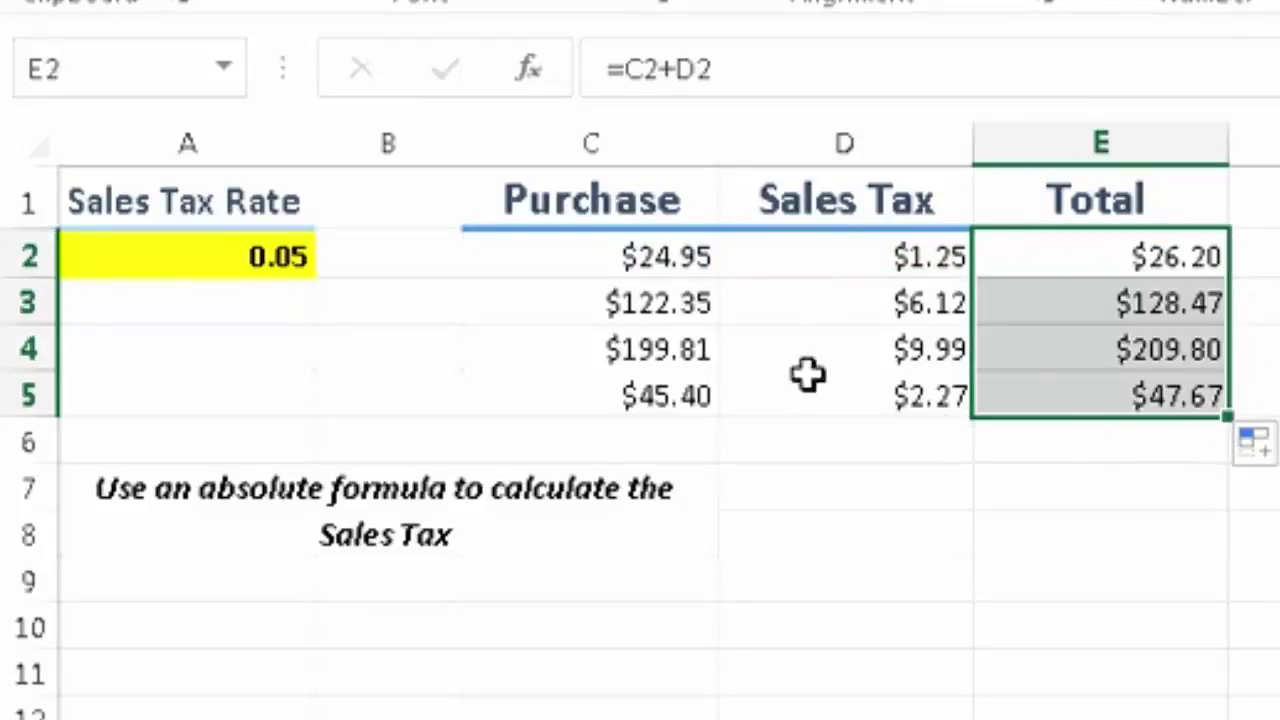
pyautogui.click(285, 258)
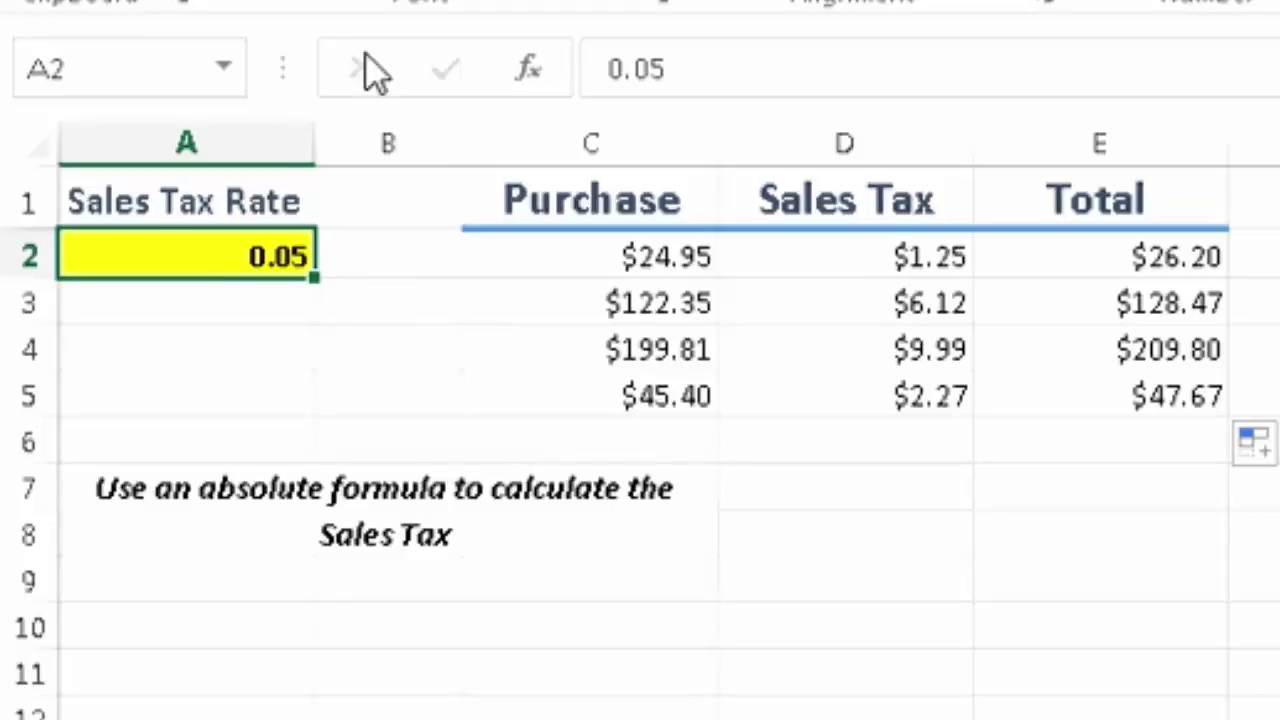
# Change the tax rate in A2 to 0.08, recalculating tax to $2.00, $9.79, $15.98, $3.63.
pyautogui.click(738, 62)
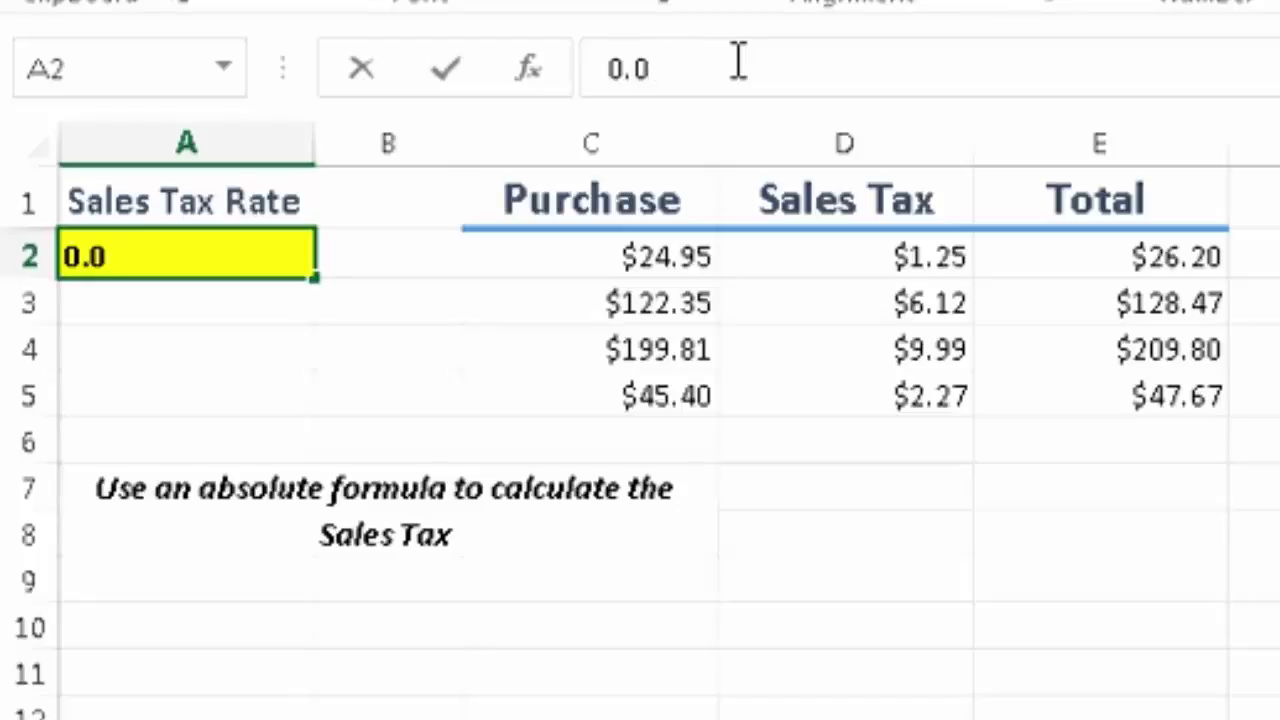
pyautogui.press('Return')
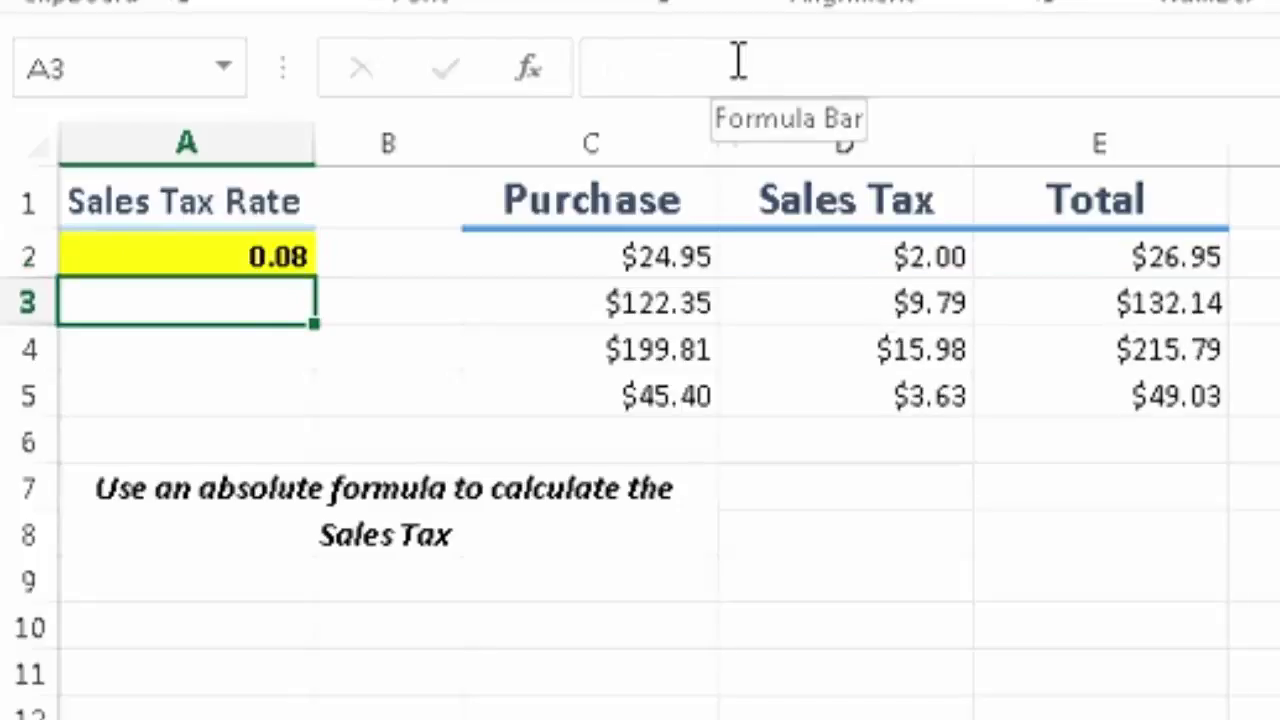
pyautogui.click(244, 274)
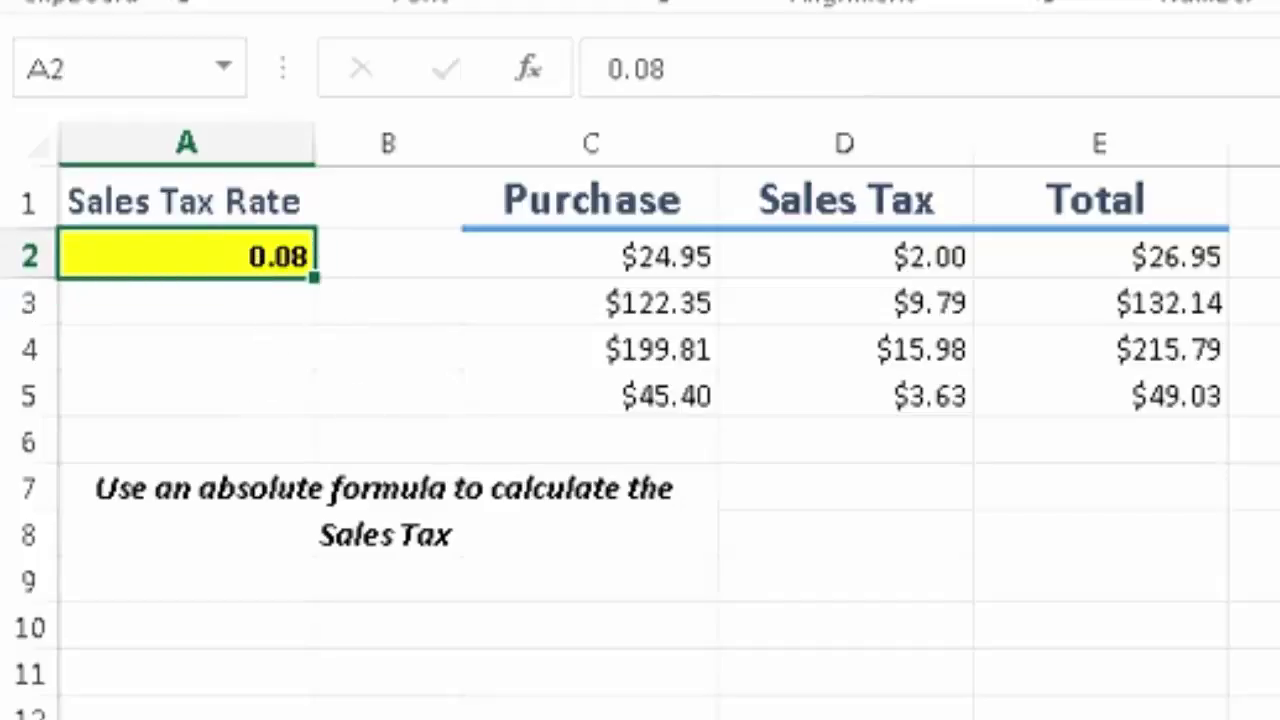